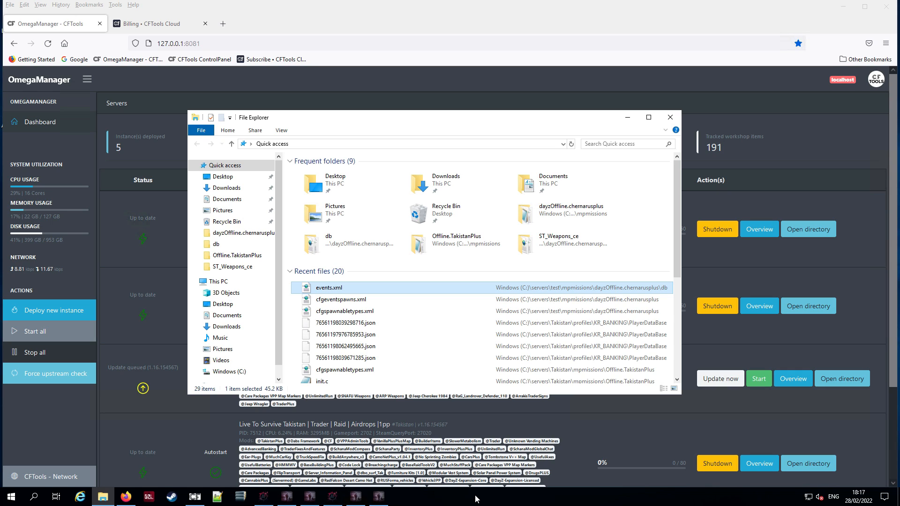
Open events.xml for editing from the test server's mpmissions\dayzOffline.chernarusplus\db folder.
double_click(311, 252)
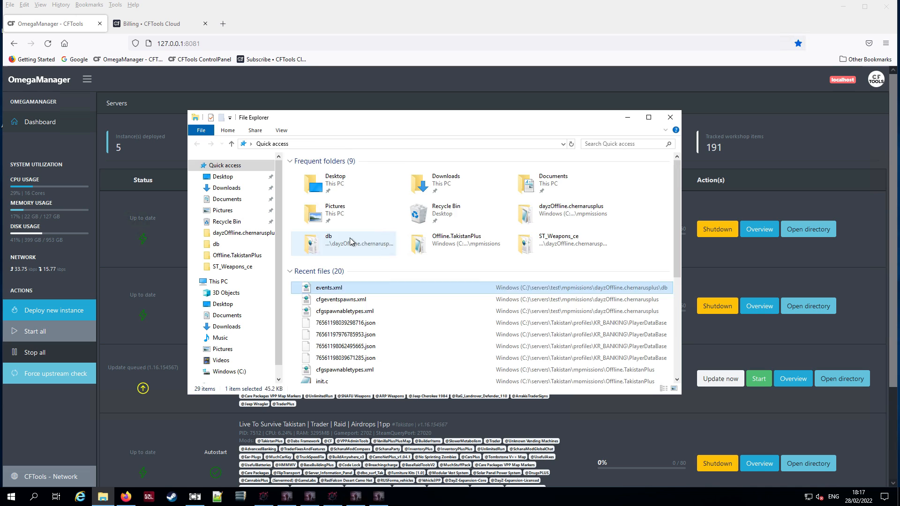
click(362, 144)
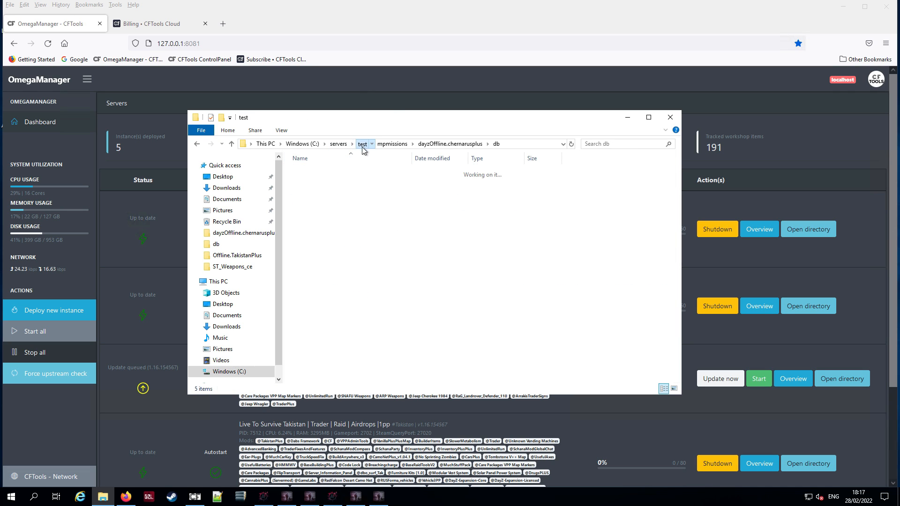
scroll(364, 281, down, 6)
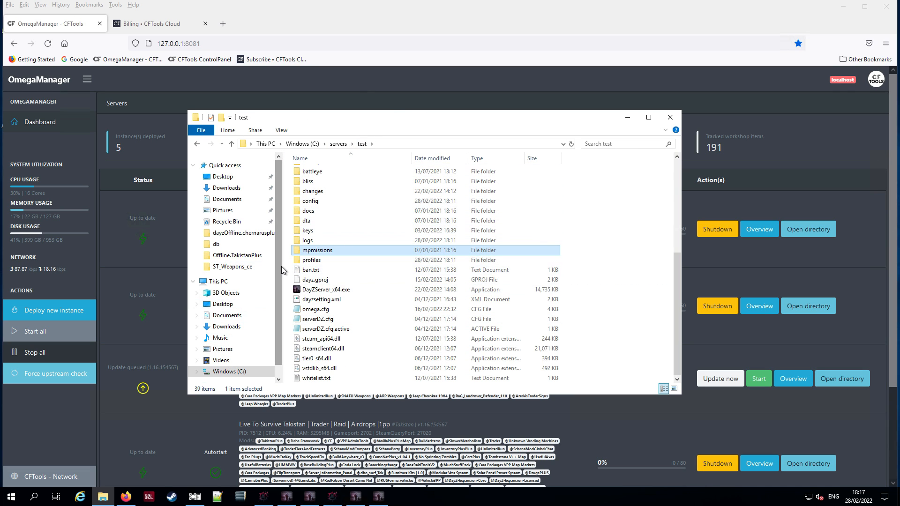
double_click(327, 254)
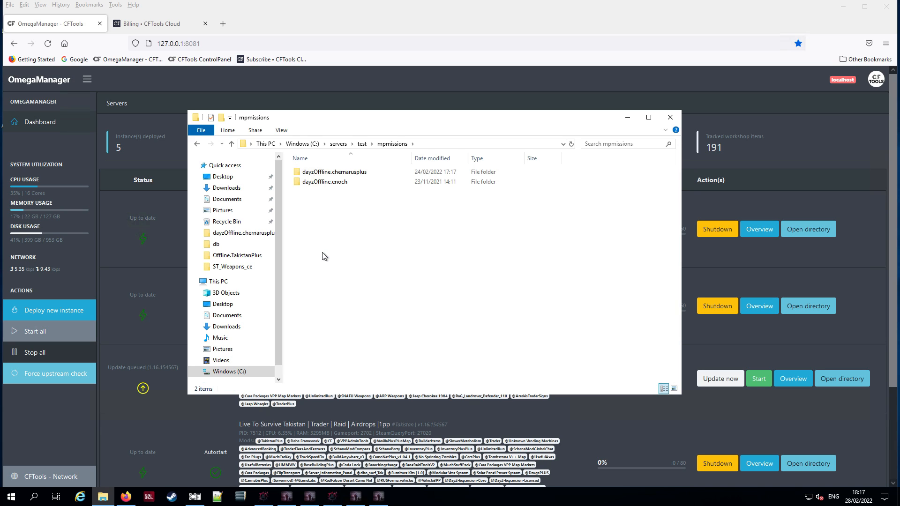
double_click(346, 175)
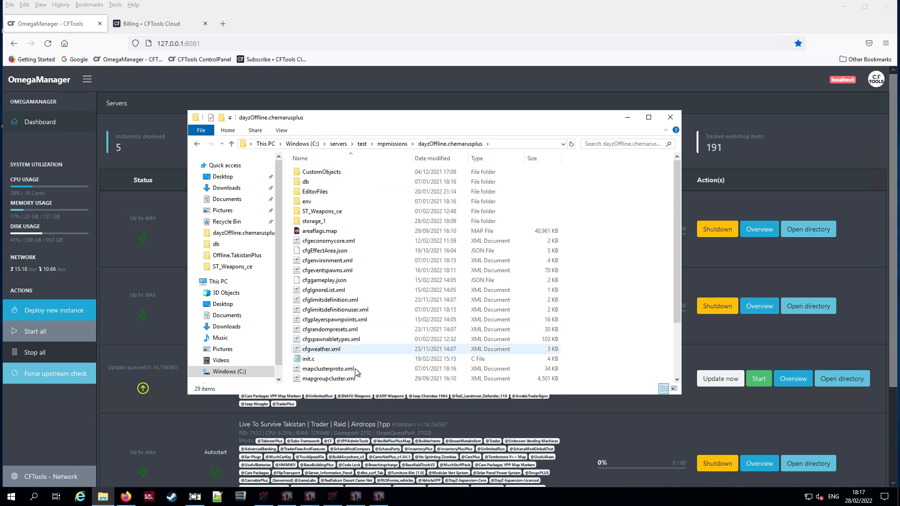
double_click(318, 184)
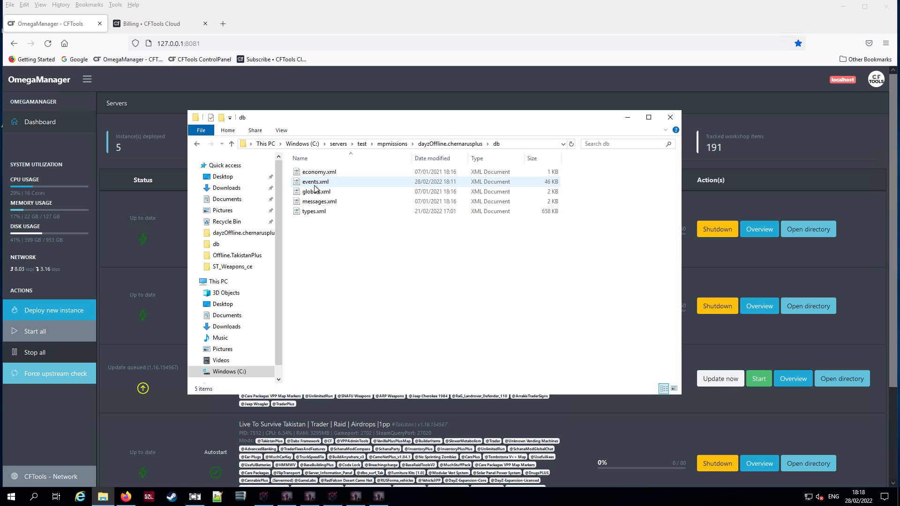
right_click(315, 184)
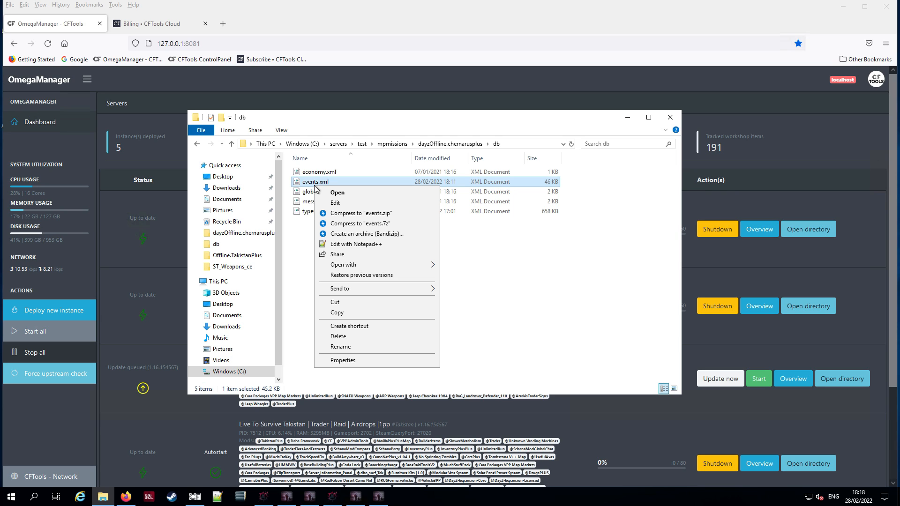
click(341, 203)
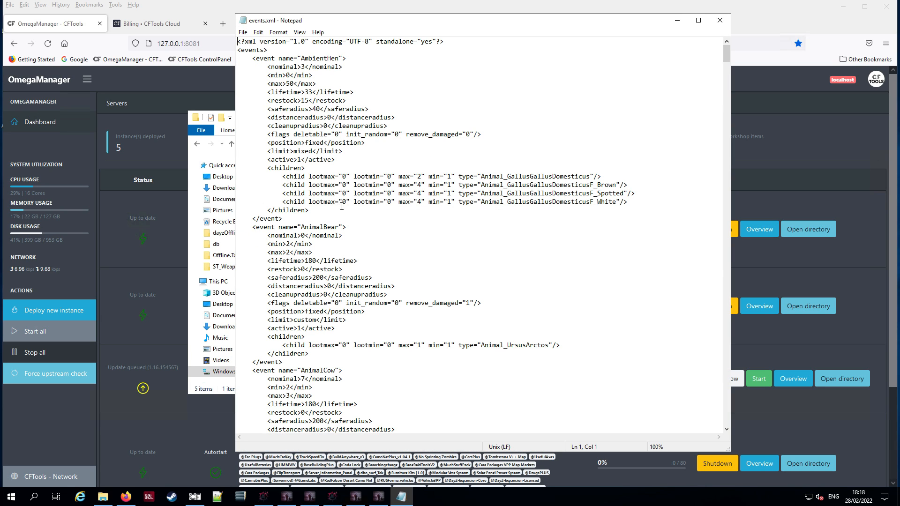
Search events.xml for "BON" to locate the StaticBonfire event.
click(521, 135)
key(ctrl+f)
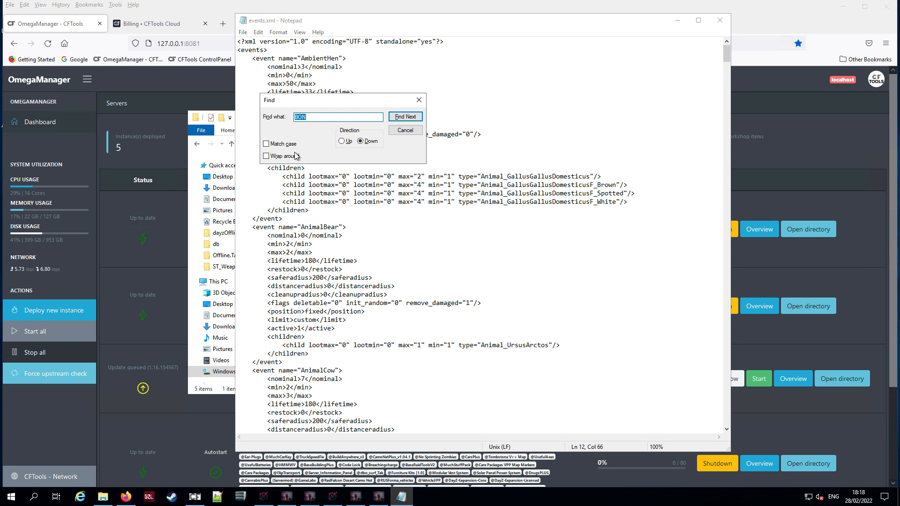
click(401, 117)
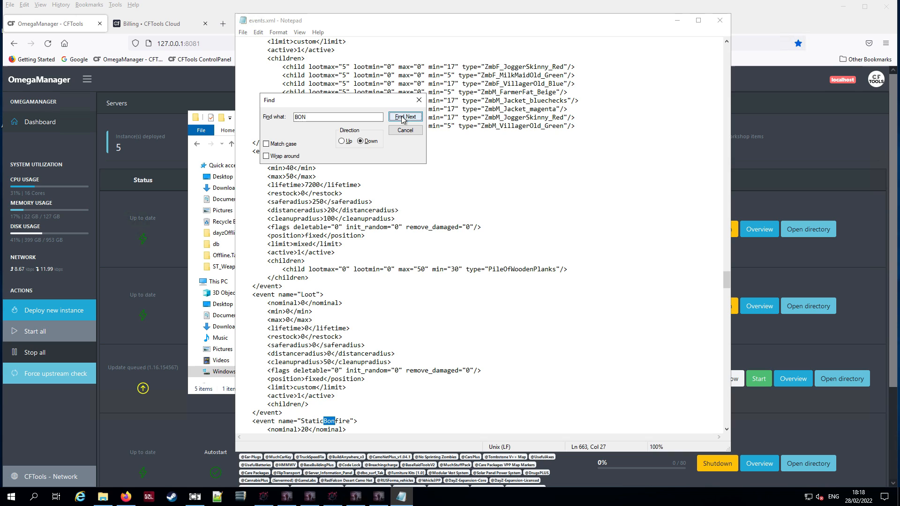
click(418, 100)
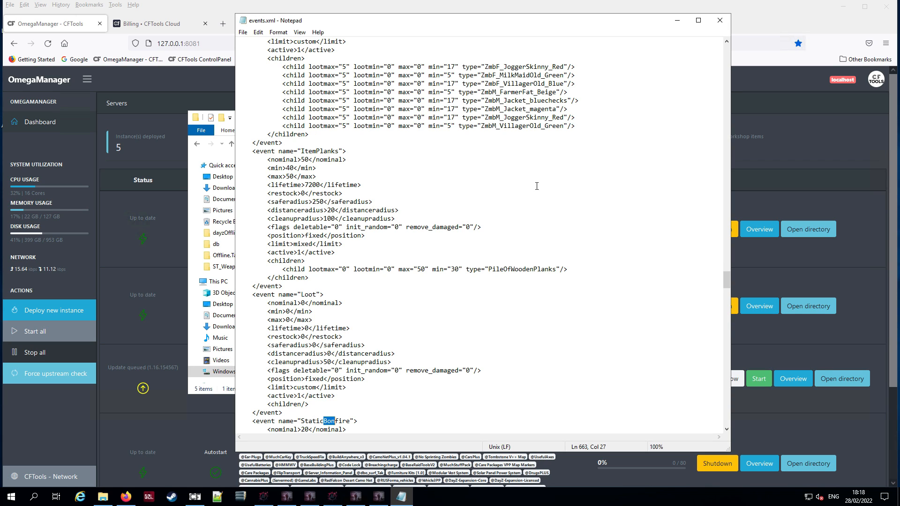
scroll(405, 217, down, 4)
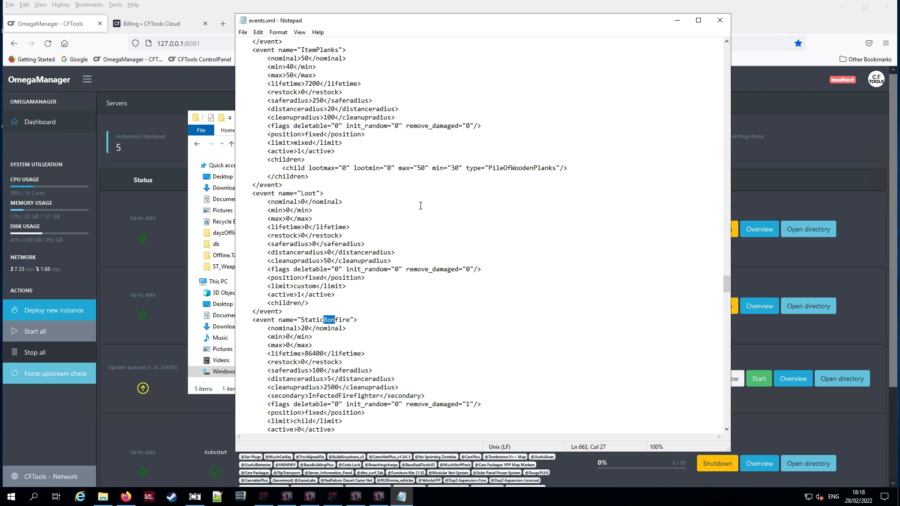
scroll(420, 205, down, 4)
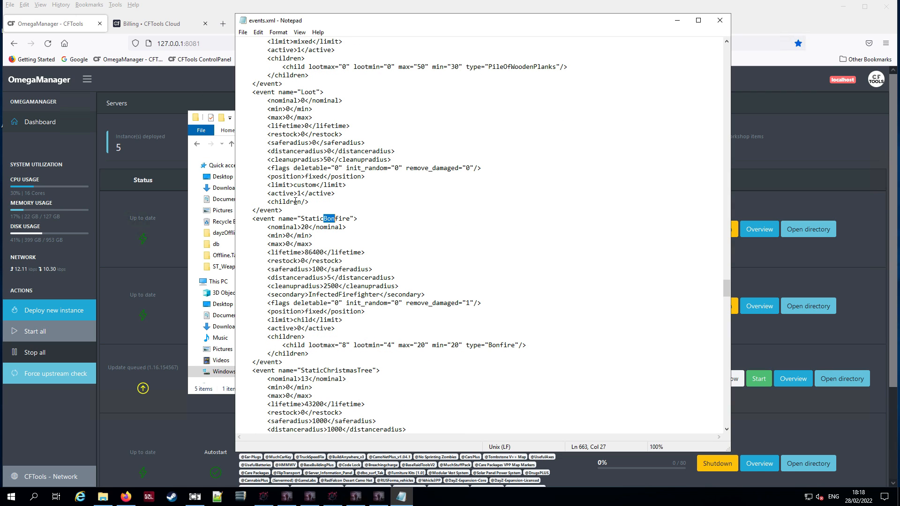
scroll(391, 316, down, 2)
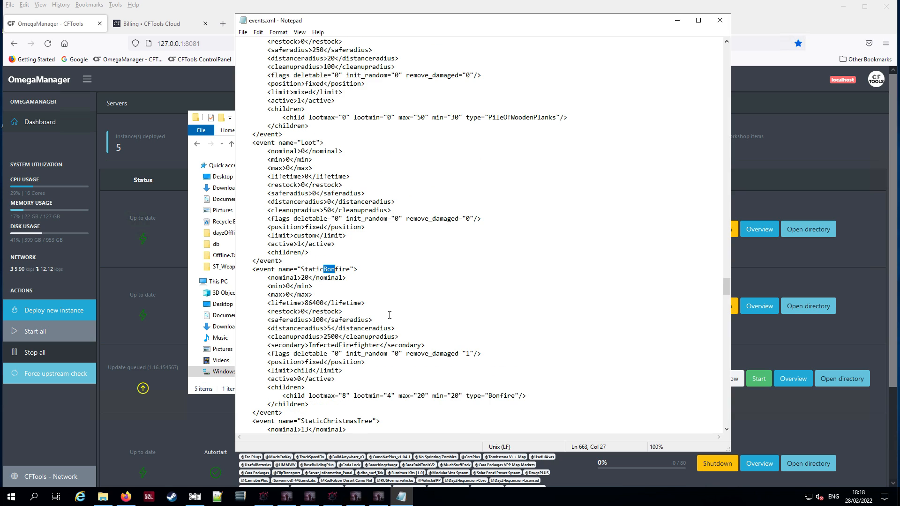
scroll(388, 312, up, 2)
scroll(388, 312, down, 1)
scroll(388, 313, up, 2)
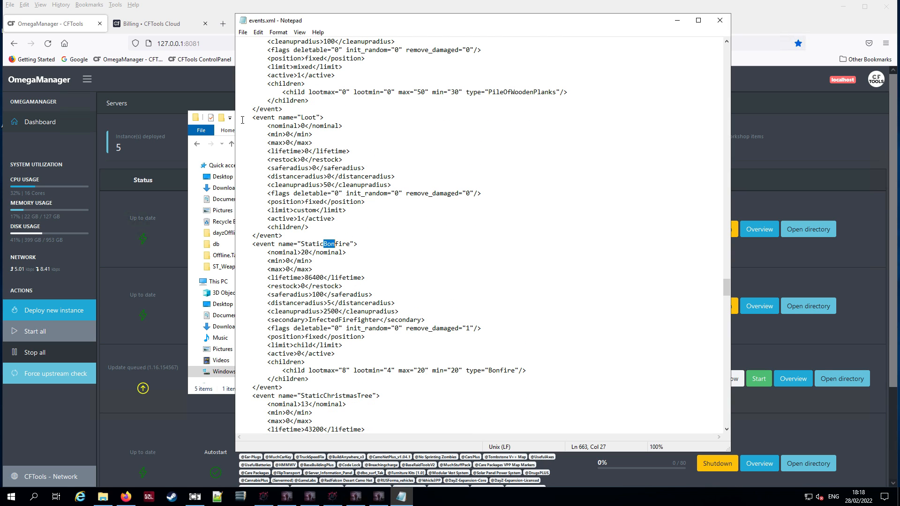
Examine the Loot event block in events.xml, including its settings and its active line.
drag(248, 118, 355, 211)
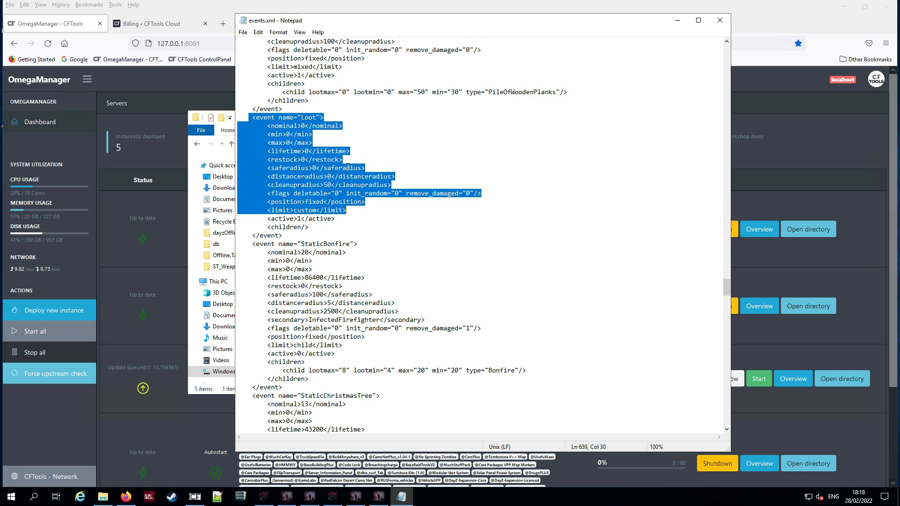
scroll(349, 168, down, 3)
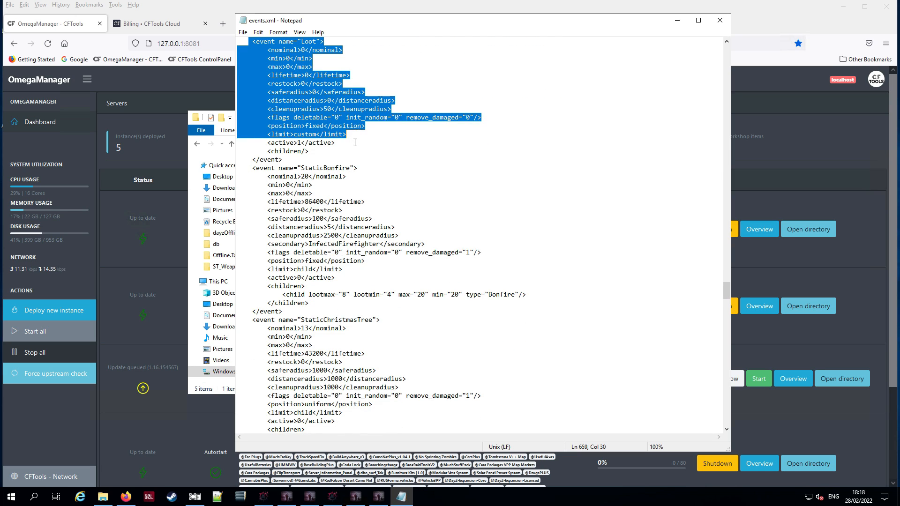
scroll(296, 176, up, 2)
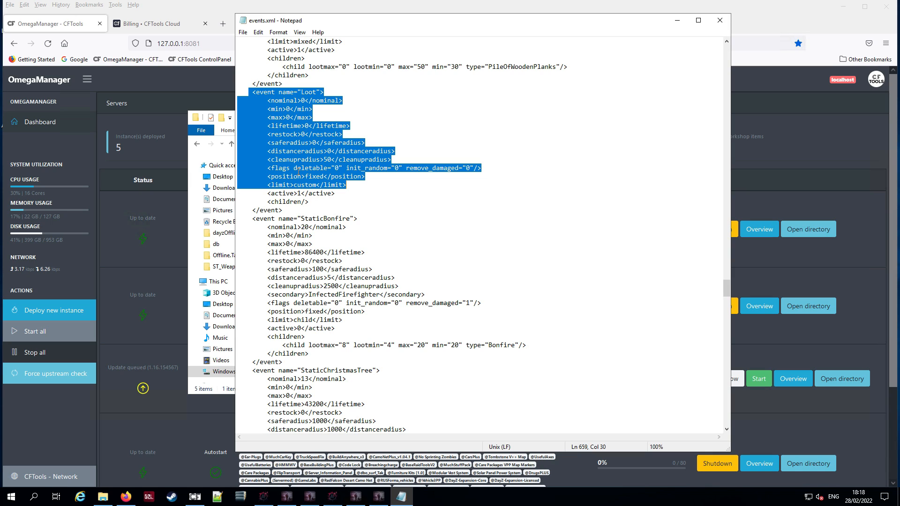
click(305, 192)
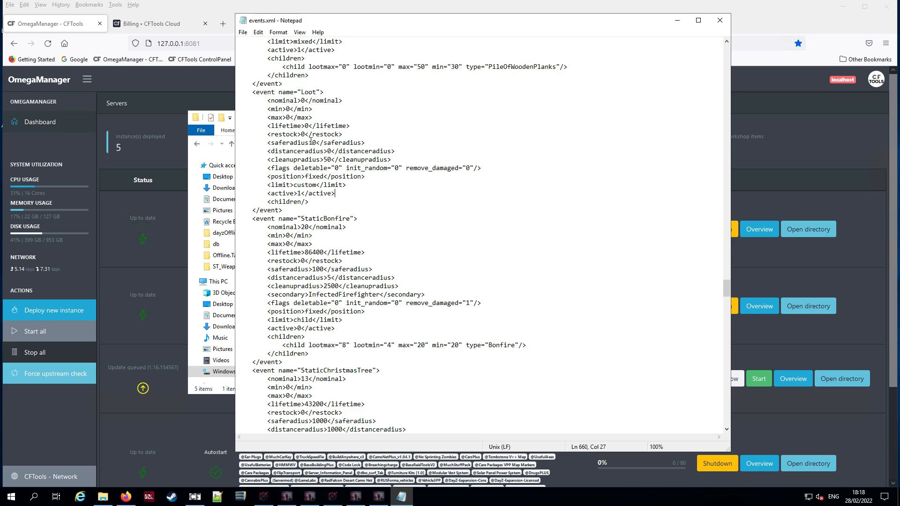
click(252, 93)
drag(267, 97, 400, 185)
click(445, 208)
drag(254, 191, 335, 193)
click(438, 207)
scroll(437, 203, down, 2)
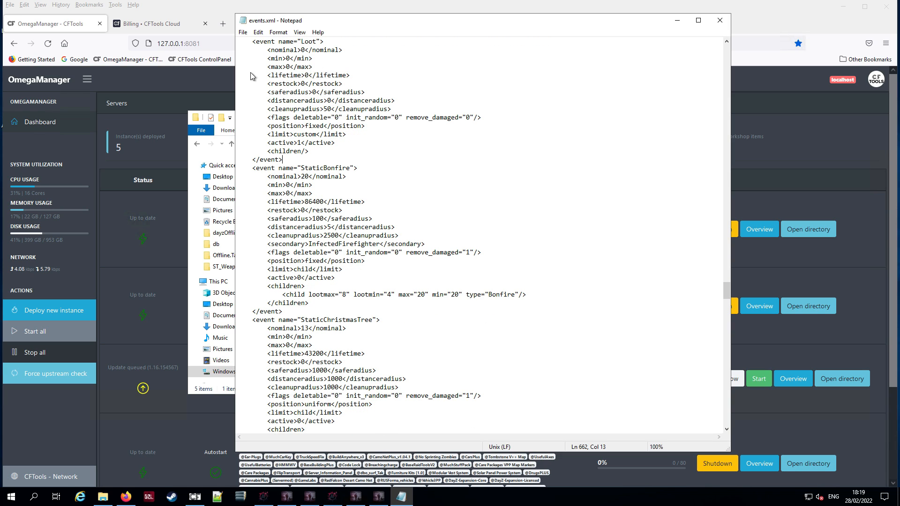
scroll(265, 140, down, 1)
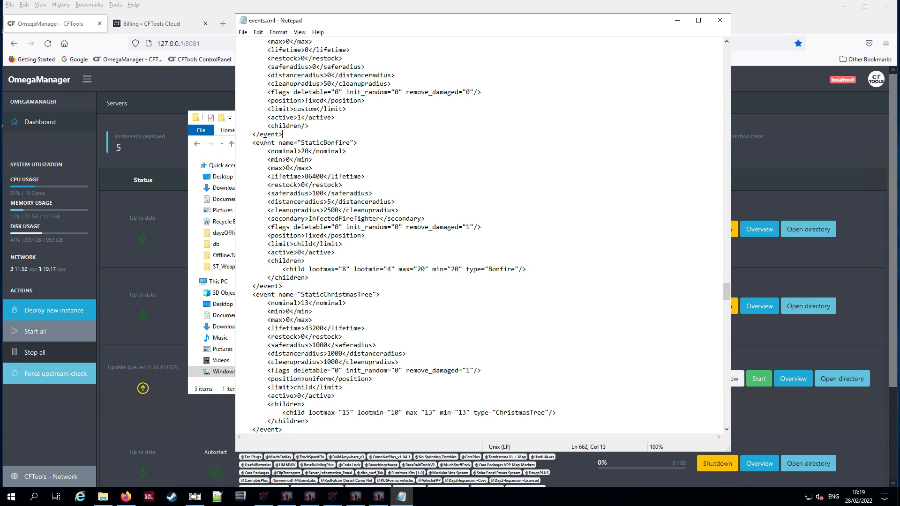
Set the active value of the StaticBonfire event to 1.
drag(245, 143, 389, 147)
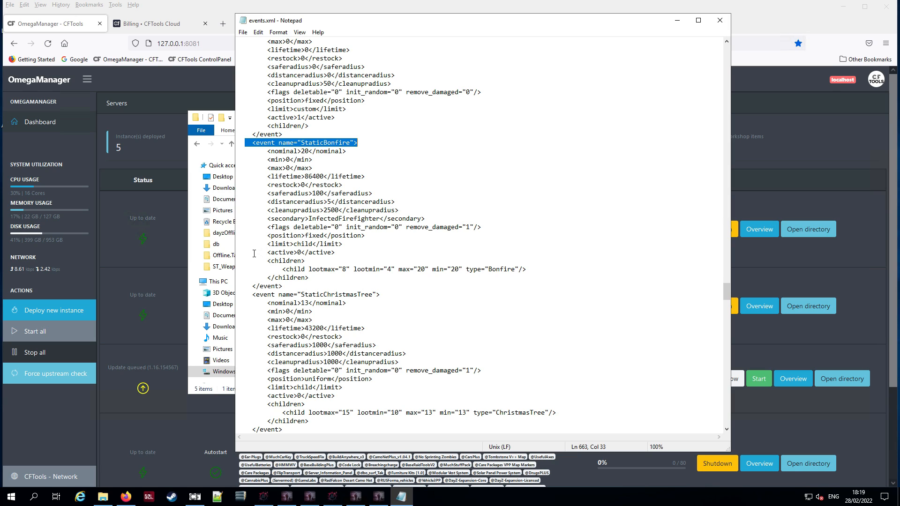
drag(254, 254, 336, 252)
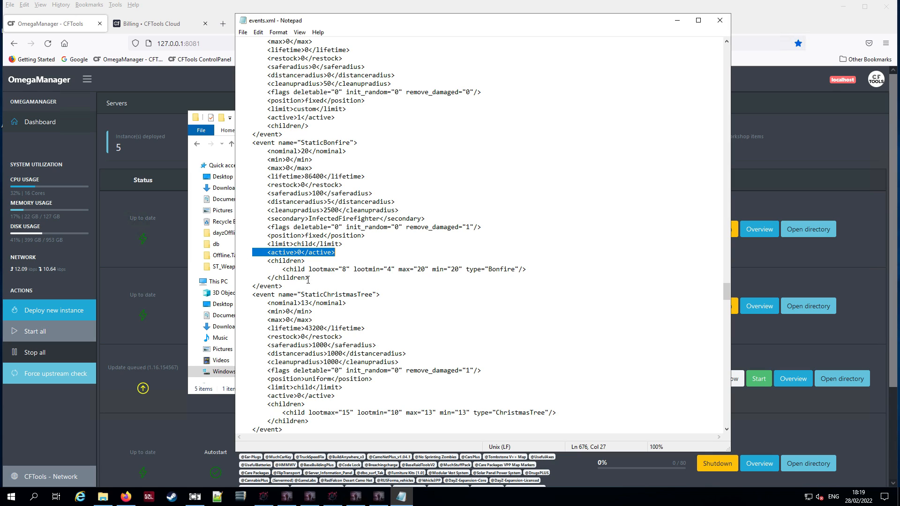
click(300, 252)
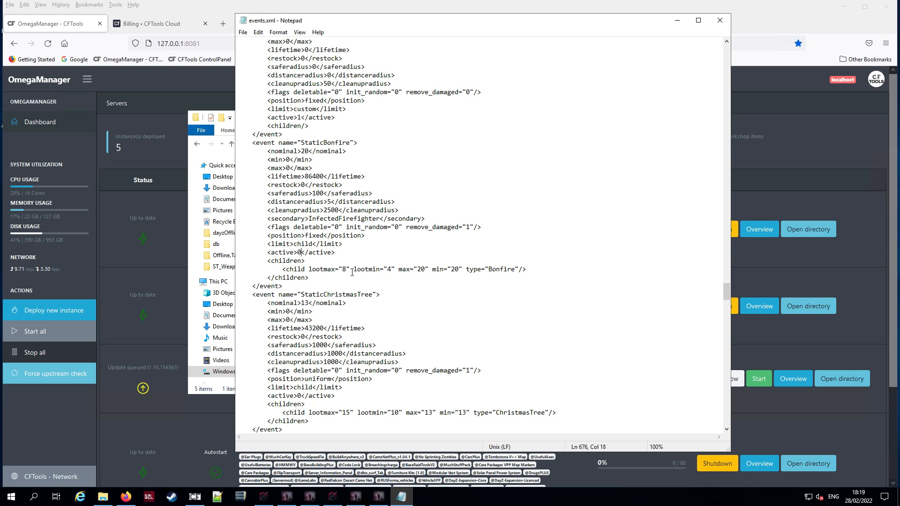
key(BackSpace)
text(1)
Examine the StaticContaminatedArea event further down, checking its active line and child type.
scroll(351, 267, down, 3)
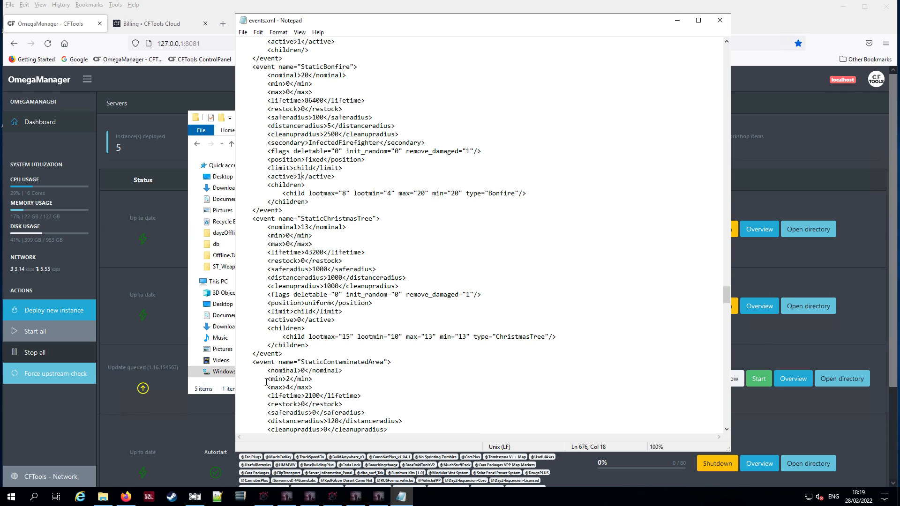
scroll(358, 285, down, 3)
scroll(321, 249, down, 2)
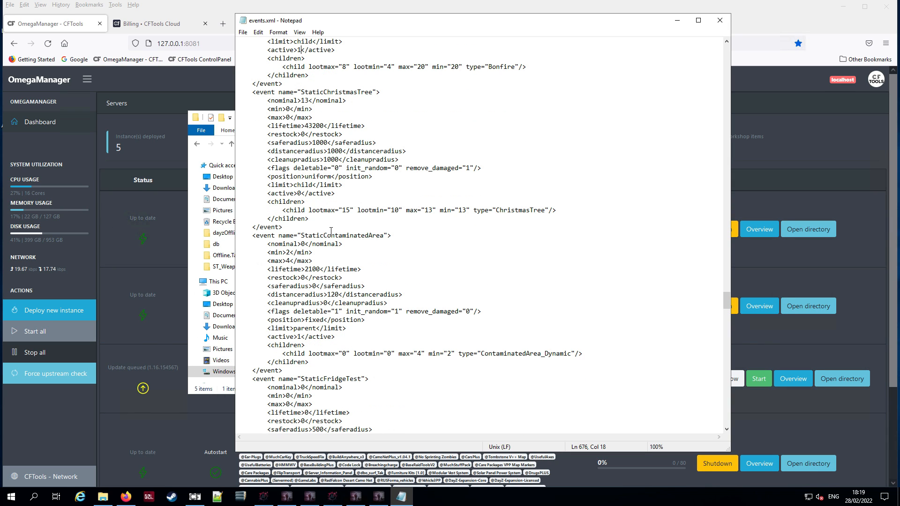
scroll(247, 183, down, 2)
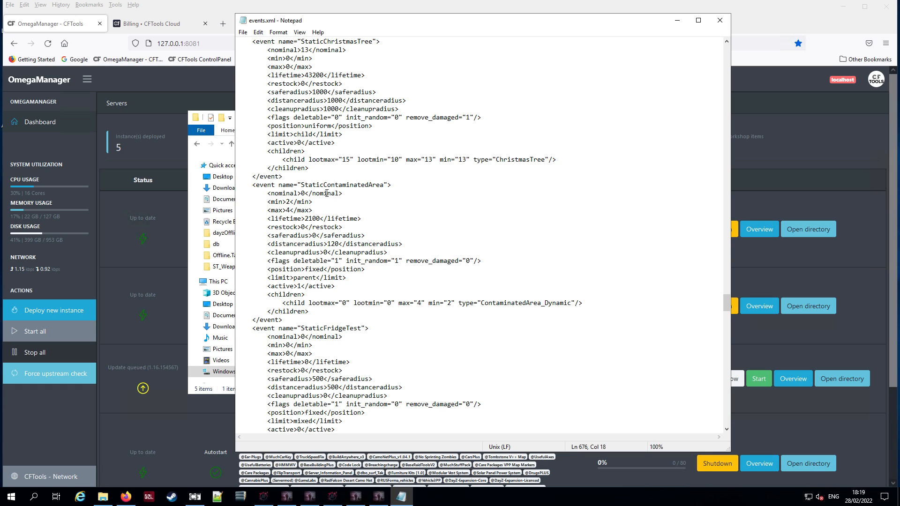
drag(256, 289, 301, 287)
click(302, 287)
drag(473, 302, 570, 303)
scroll(465, 289, down, 3)
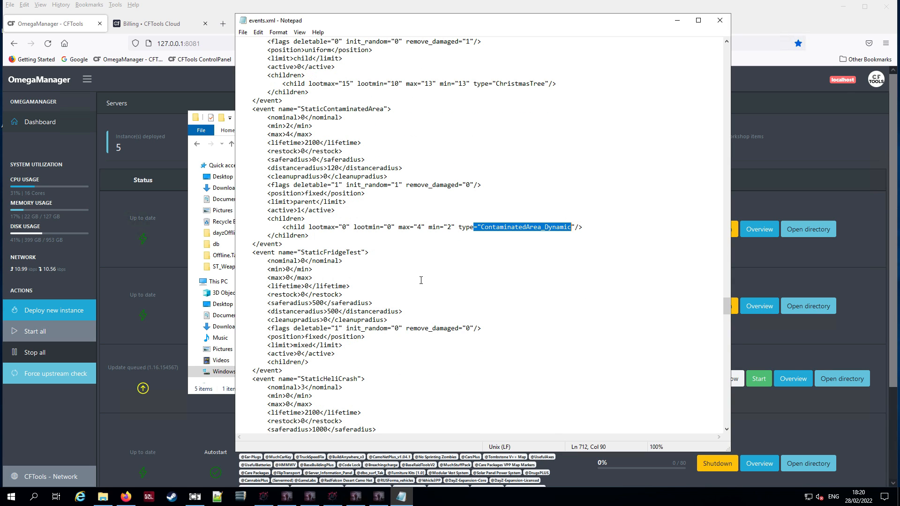
scroll(421, 280, up, 3)
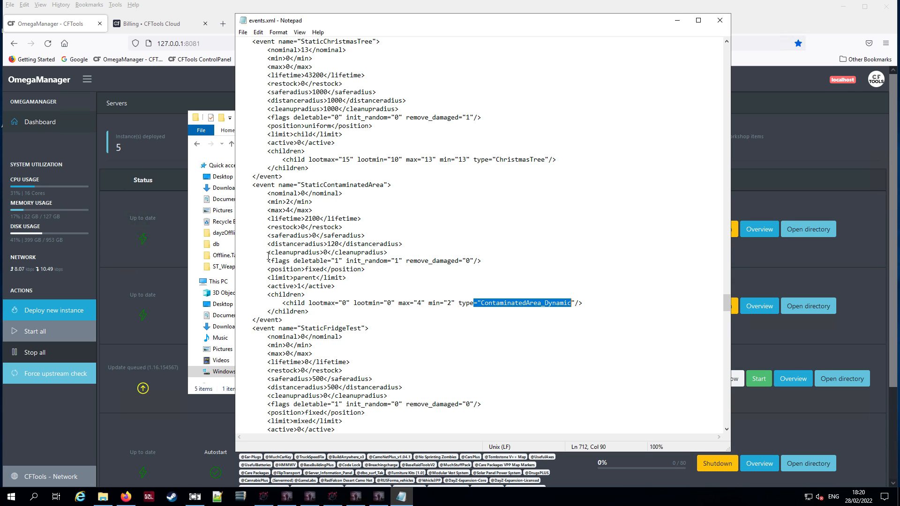
drag(257, 288, 285, 288)
Switch the StaticBonfire event's active value to 0 and back to 1, and save events.xml.
scroll(328, 293, up, 6)
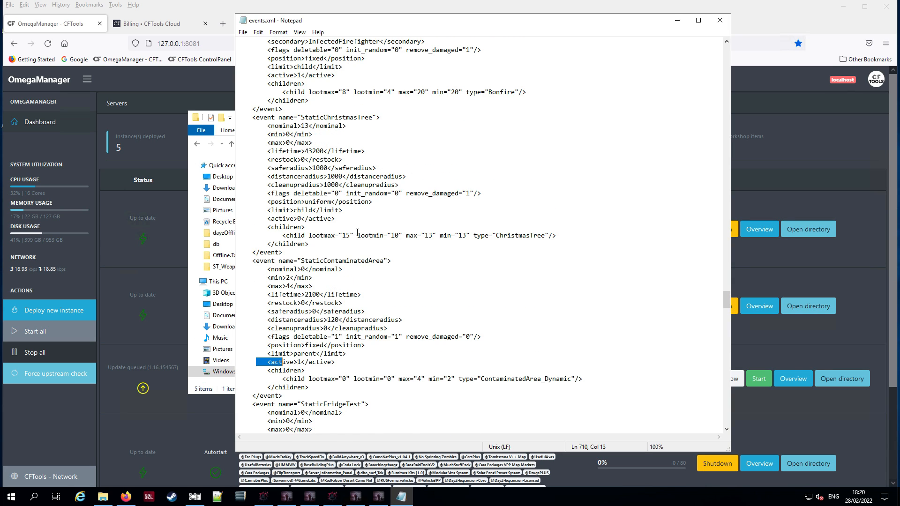
scroll(363, 298, up, 10)
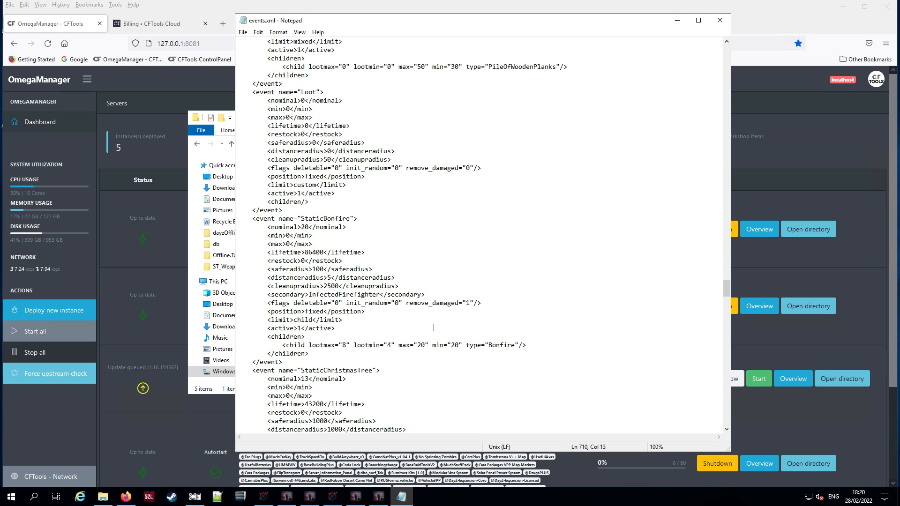
scroll(398, 337, down, 4)
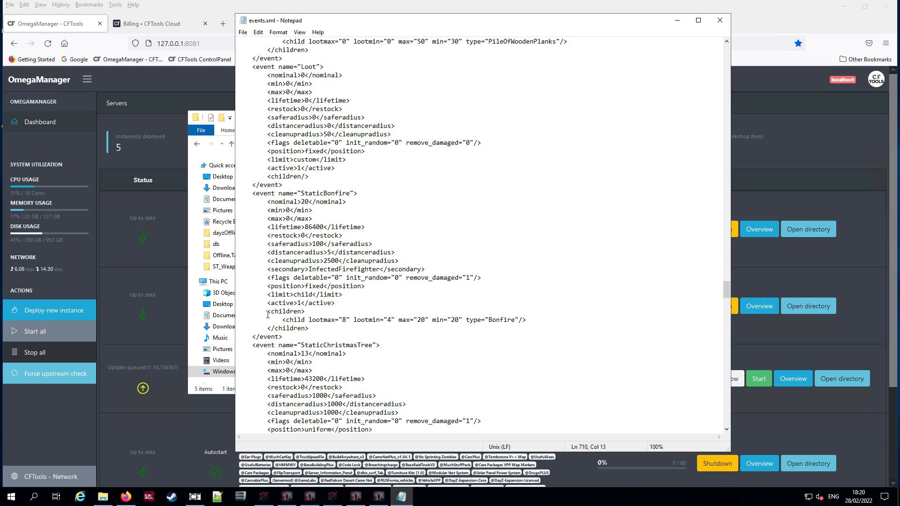
click(302, 305)
key(BackSpace)
text(0)
key(BackSpace)
text(1)
click(243, 32)
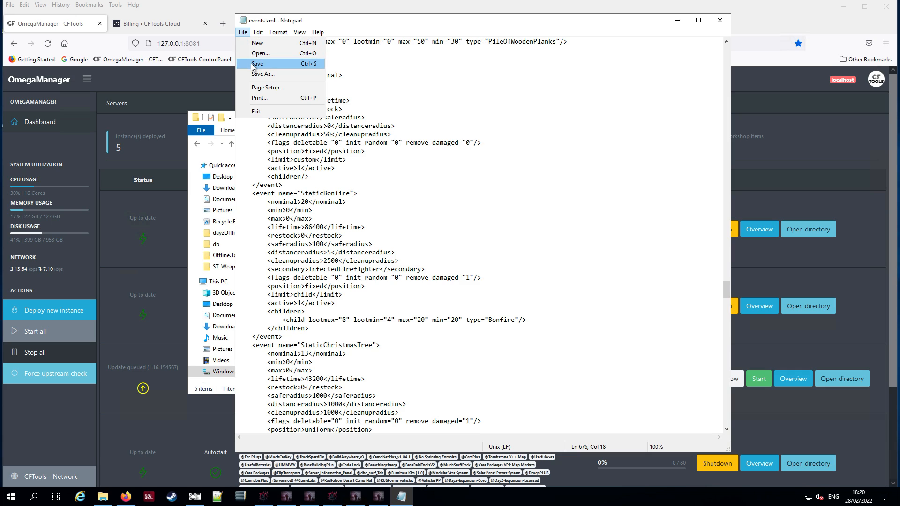
click(253, 64)
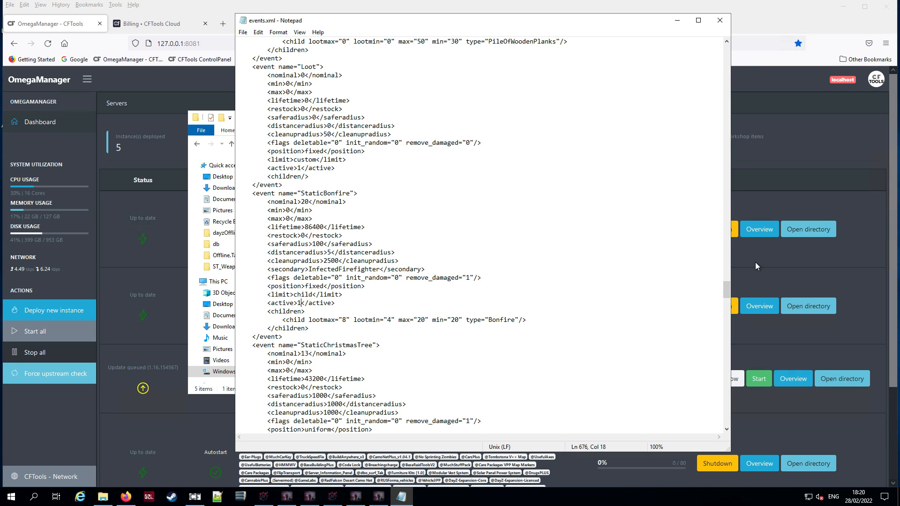
scroll(845, 459, down, 4)
scroll(727, 412, down, 2)
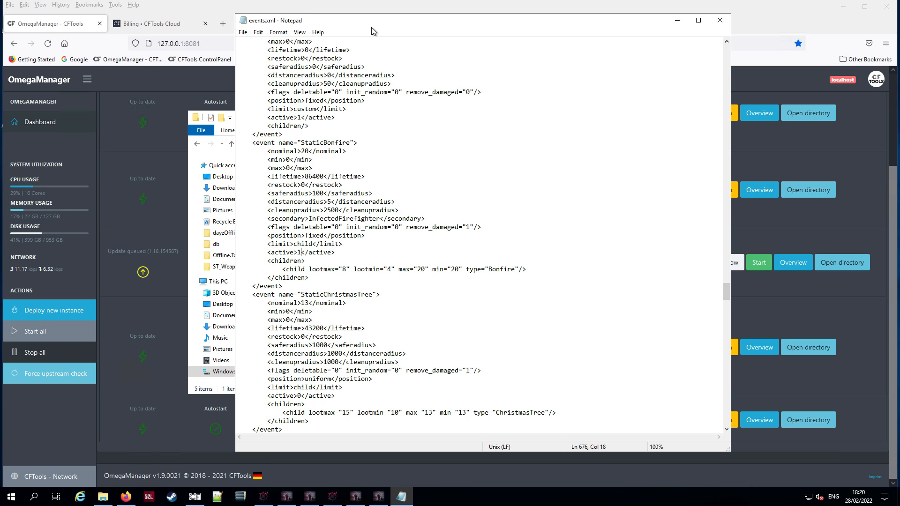
Locate the events.001 and events.bin files in the mission's storage_1\data folder, starting from the db folder in File Explorer.
drag(372, 26, 541, 137)
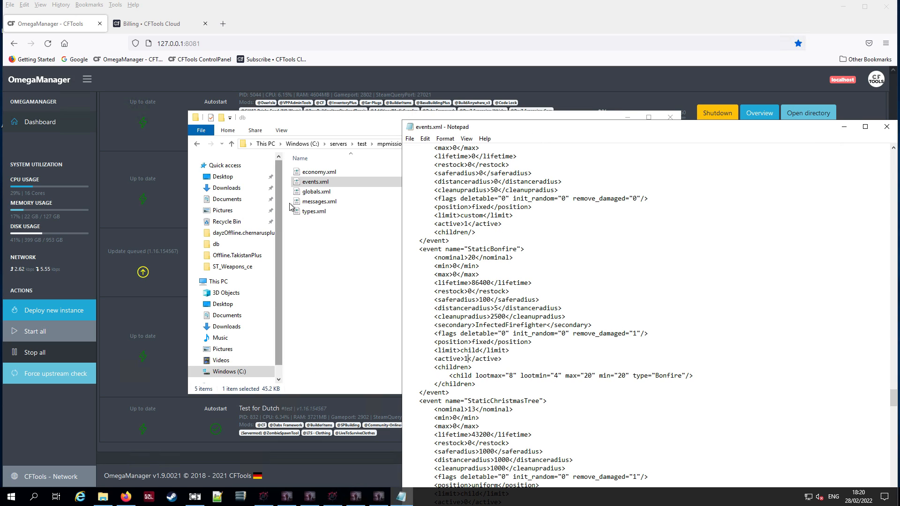
drag(365, 130, 252, 128)
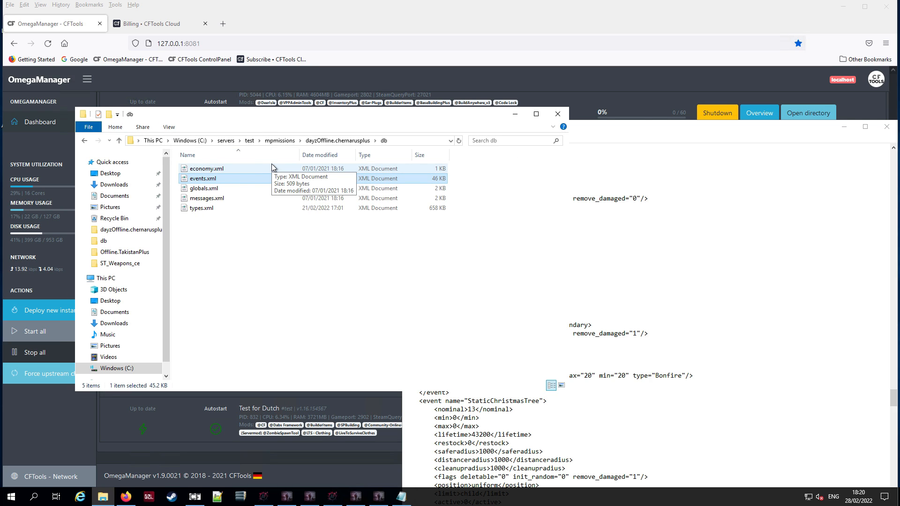
click(338, 141)
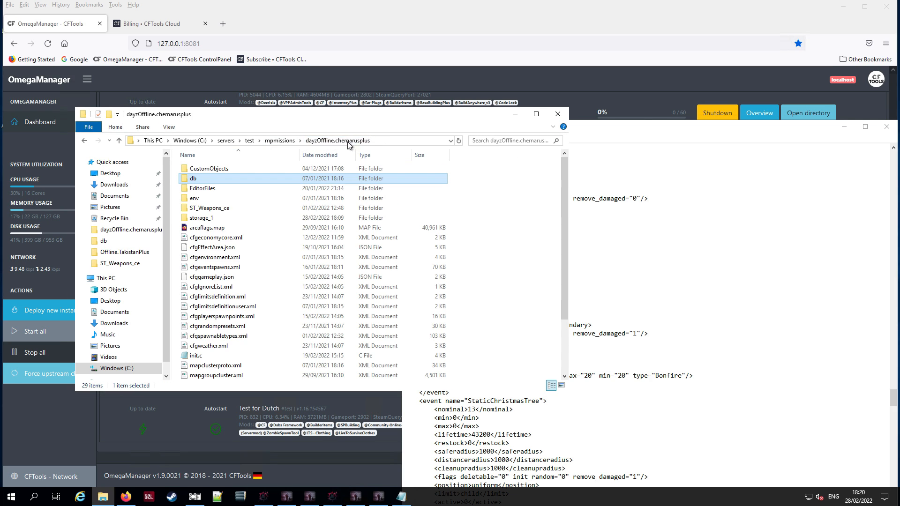
double_click(208, 217)
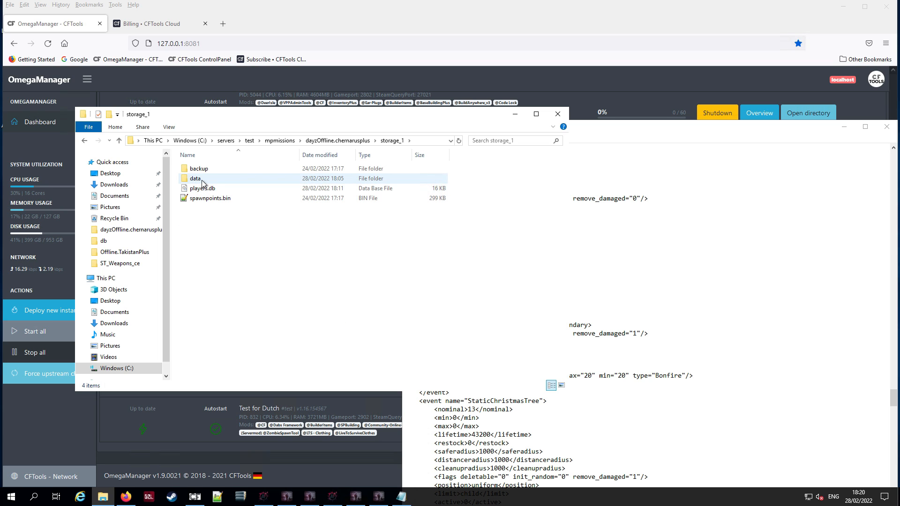
double_click(202, 181)
scroll(303, 295, down, 9)
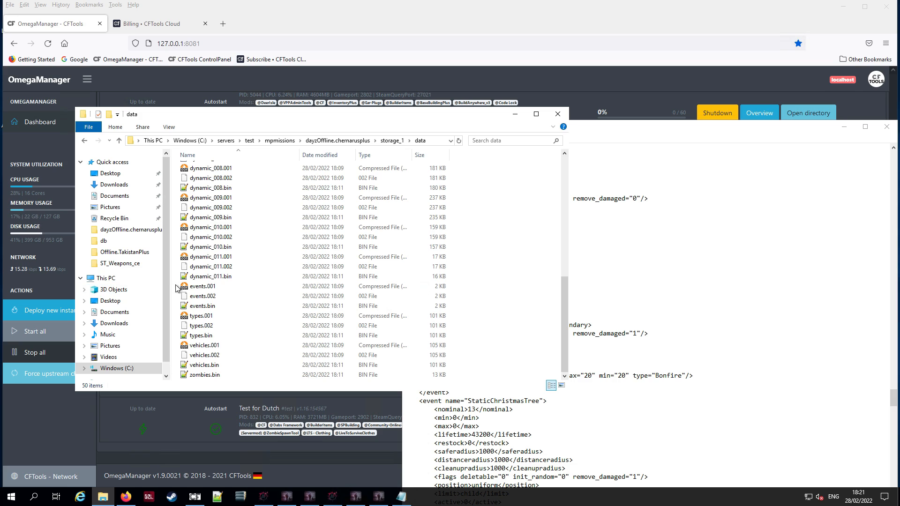
click(196, 287)
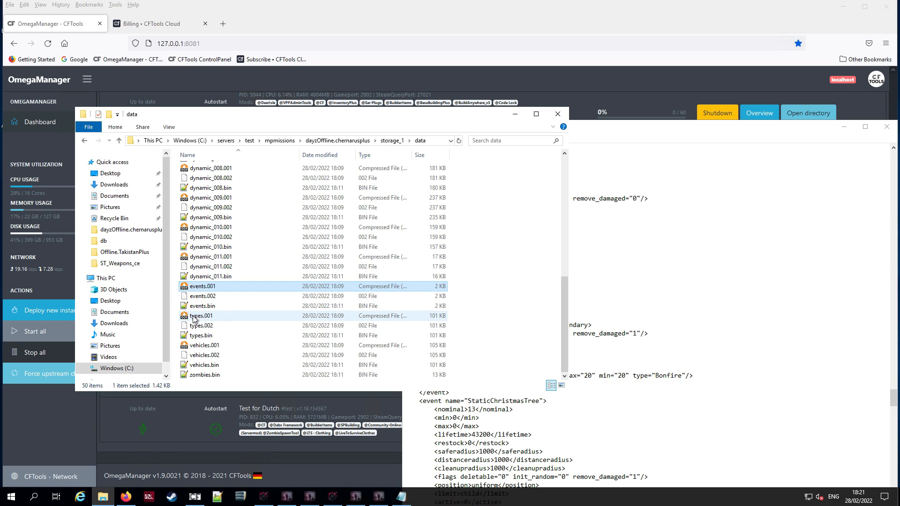
click(206, 305)
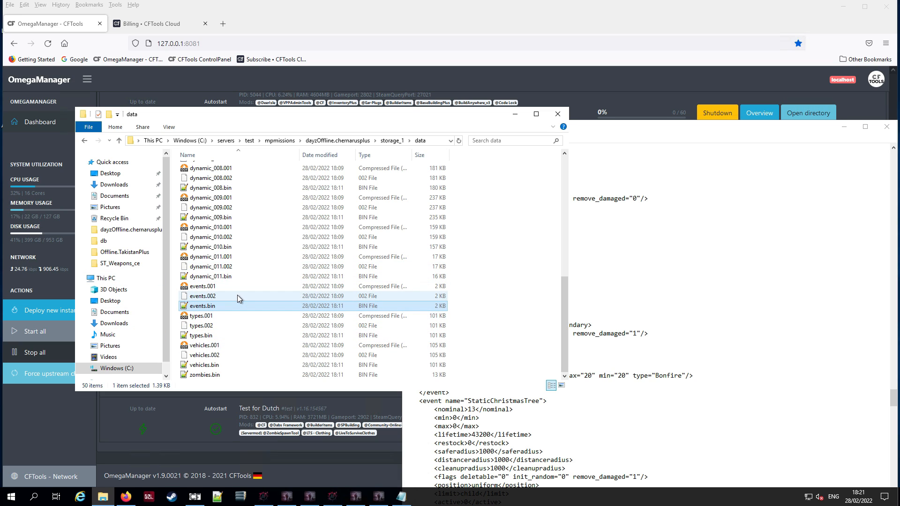
Retrace the path from the dayzOffline.chernarusplus folder through storage_1 to data, review its files, and close the folder window.
click(388, 140)
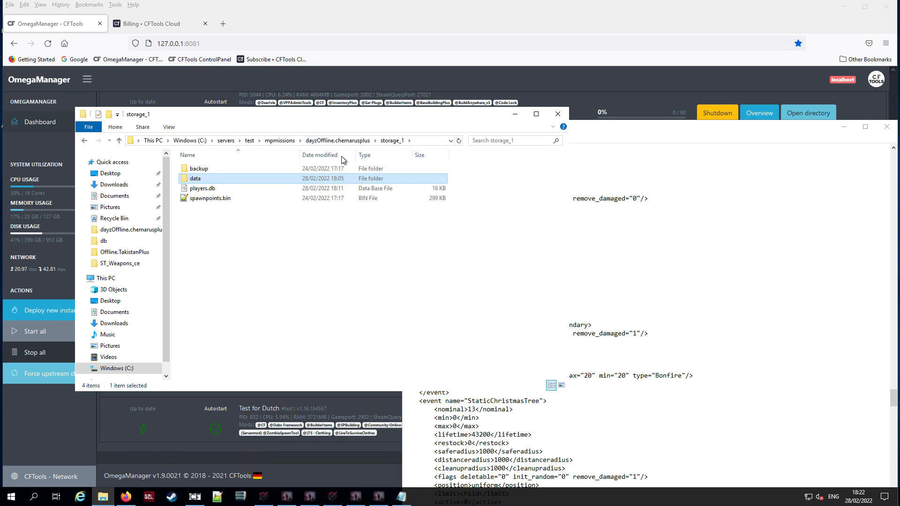
click(349, 141)
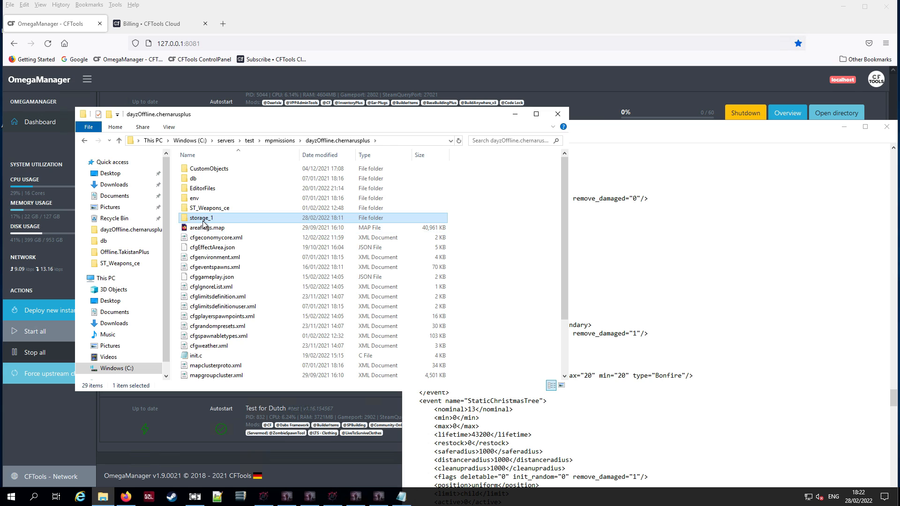
double_click(201, 219)
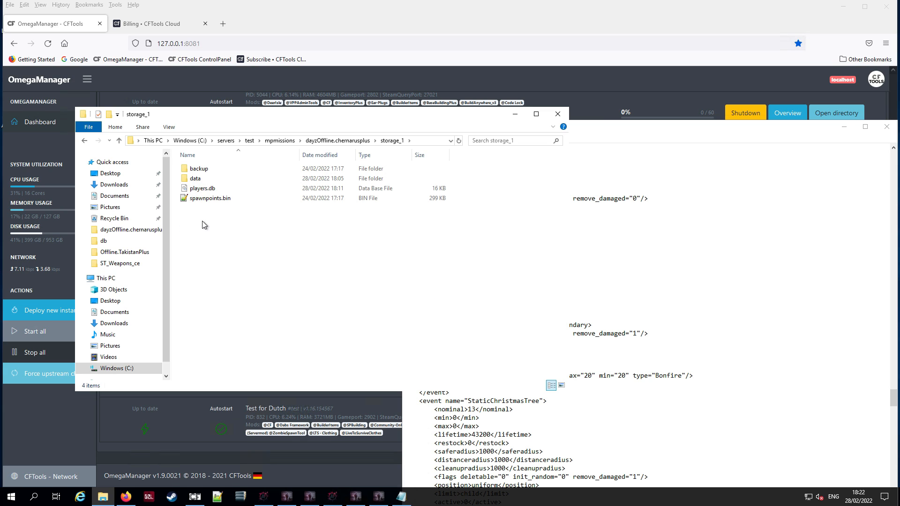
double_click(200, 178)
scroll(234, 328, down, 6)
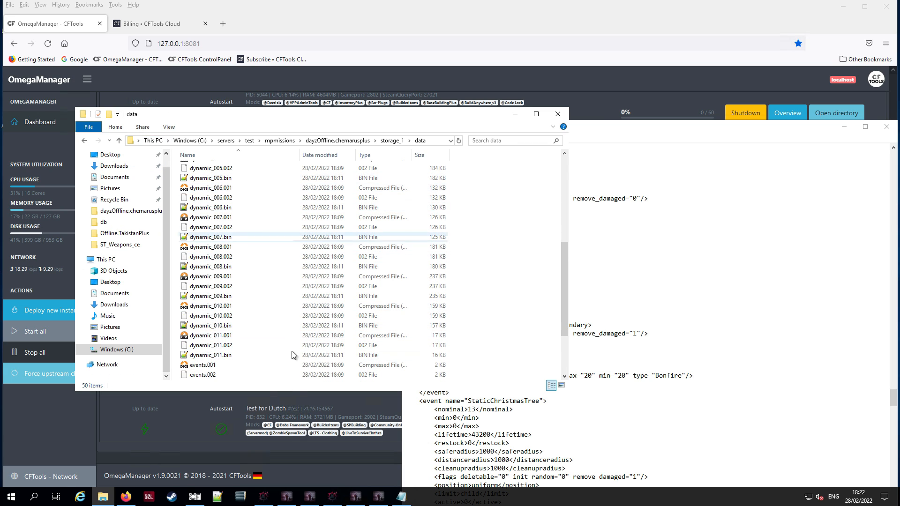
scroll(215, 305, down, 3)
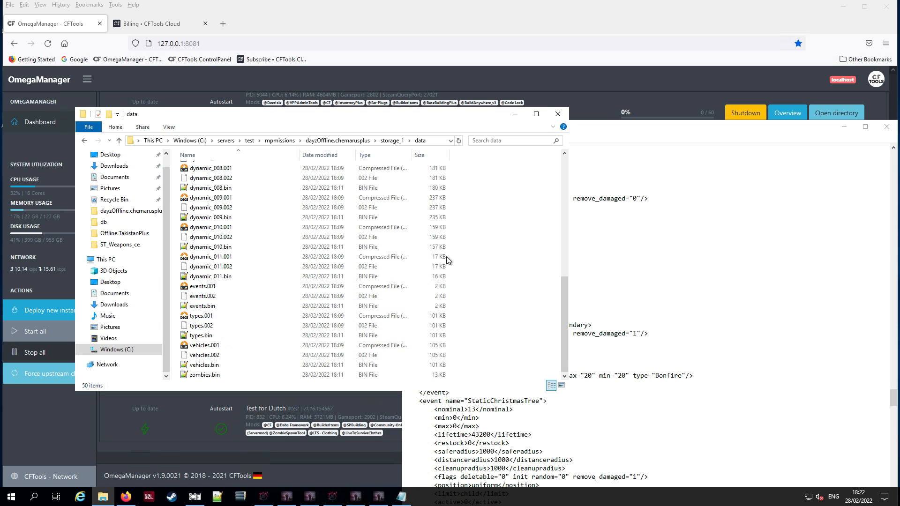
click(557, 115)
drag(645, 130, 329, 107)
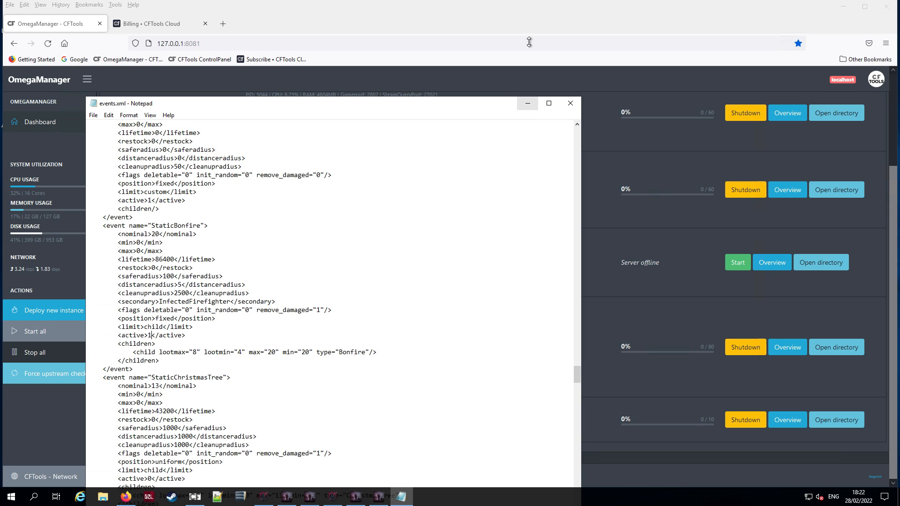
Switch to the Brave browser, search Google for "izurvive", and open the iZurvive DayZ Chernarus+ Terrain map.
drag(899, 29, 275, 47)
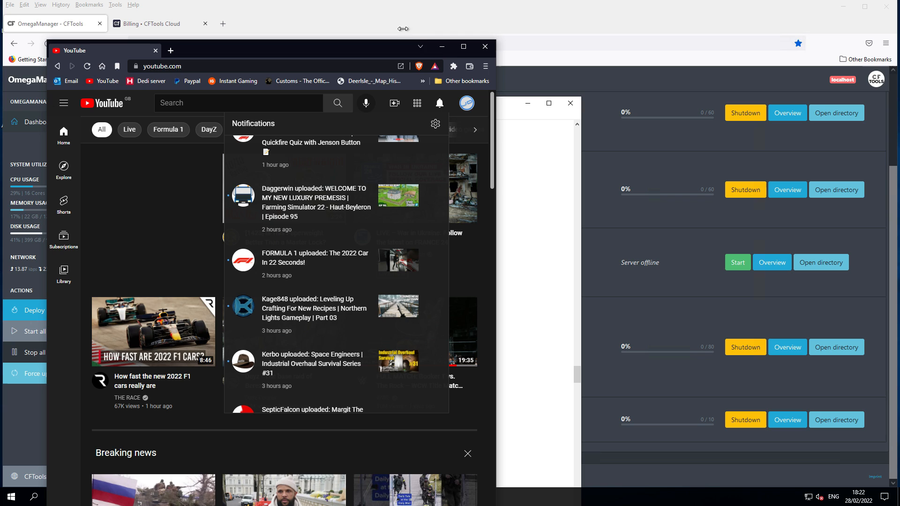
click(461, 46)
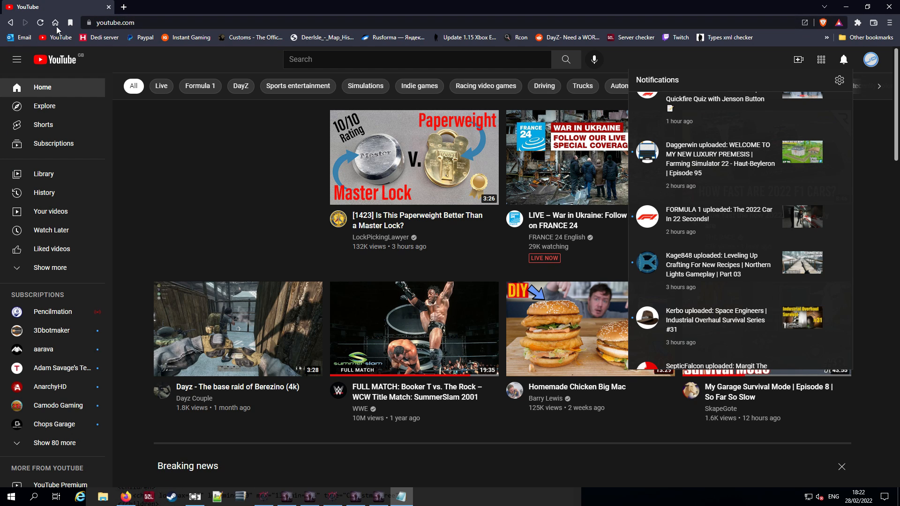
click(54, 22)
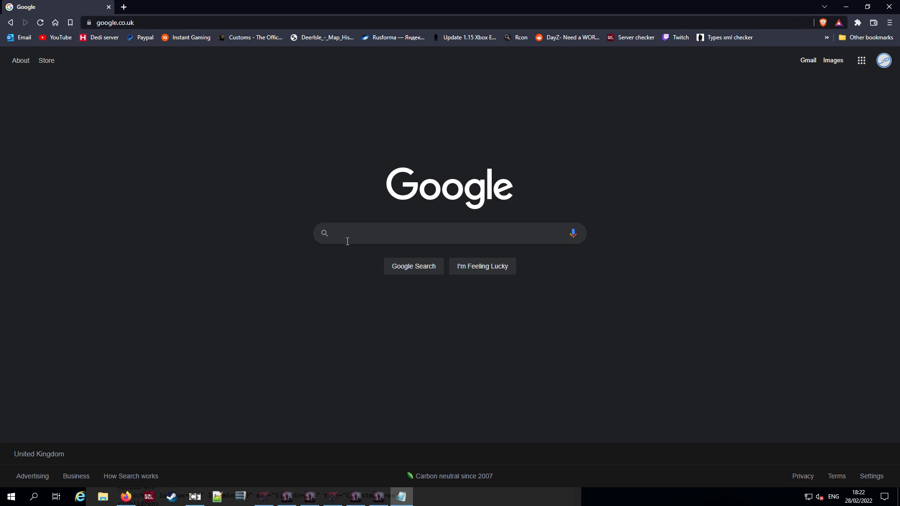
text(izurvive)
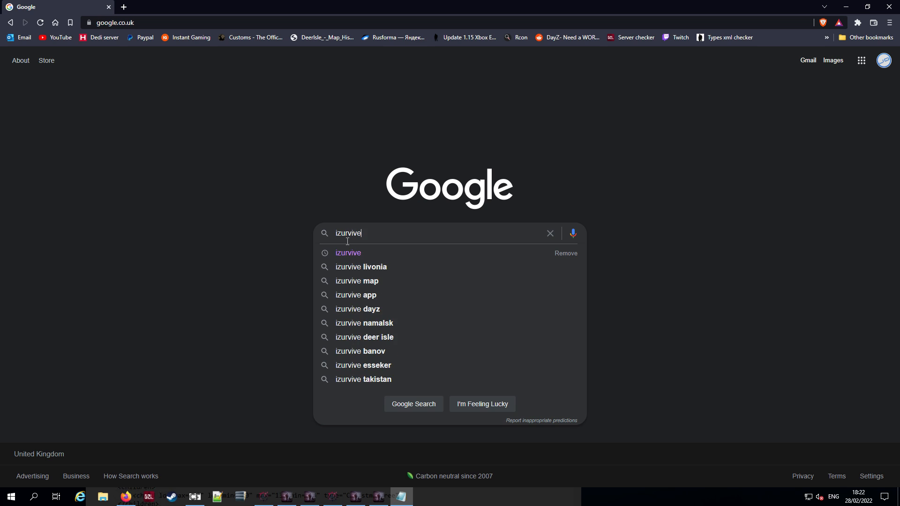
click(381, 248)
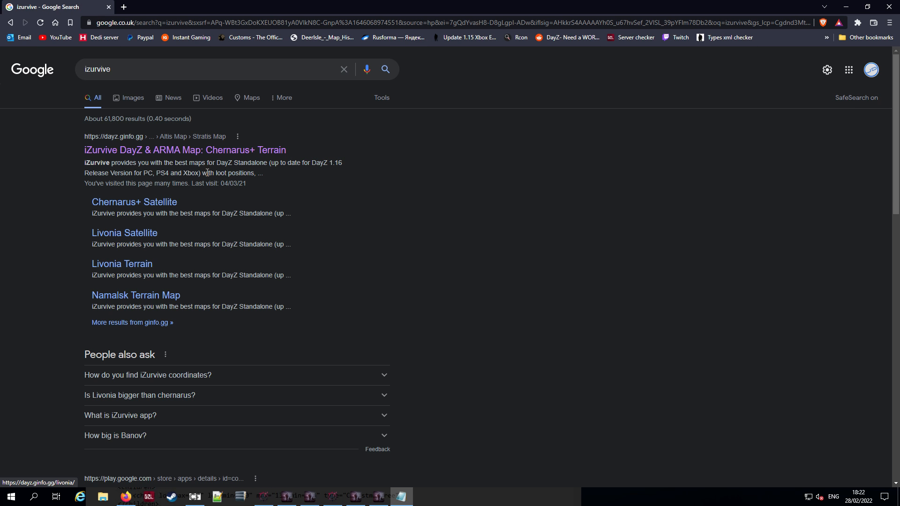
click(225, 150)
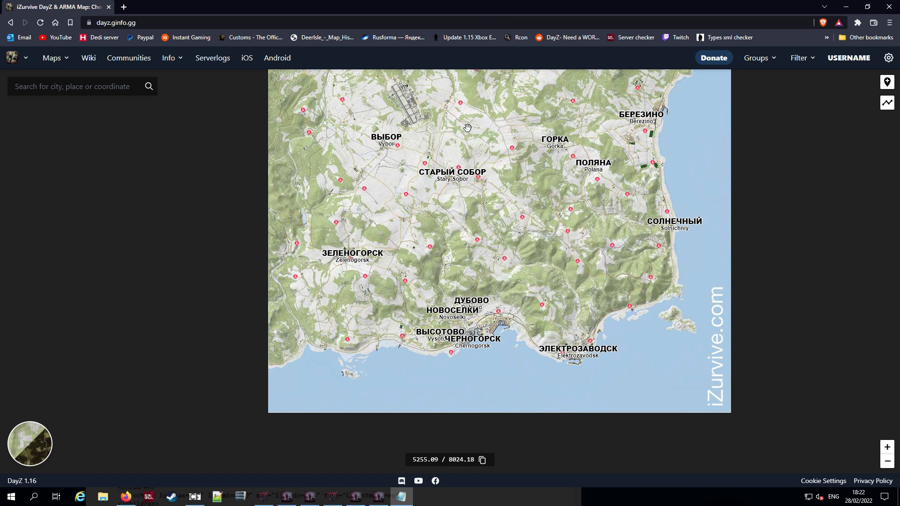
Look over the northern part of Chernarus and browse the list of DayZ, DLC and Steam Workshop maps available.
drag(509, 150, 507, 205)
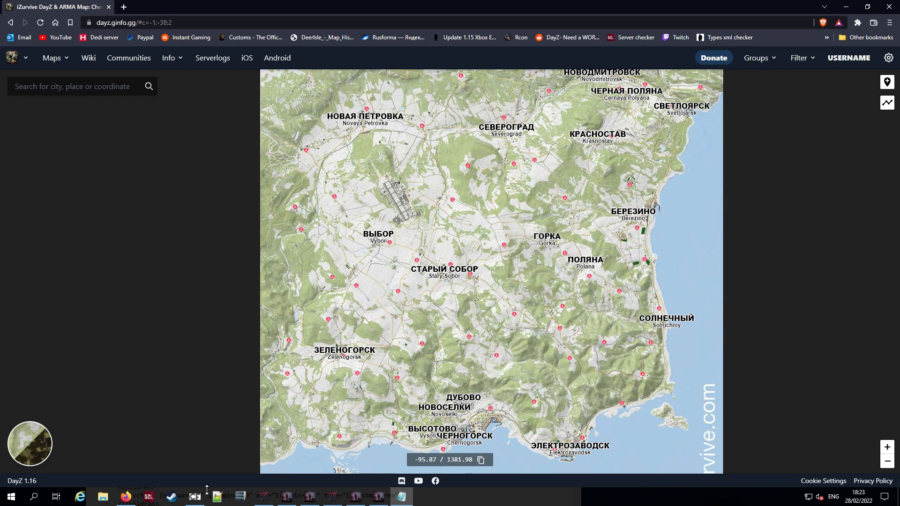
click(66, 60)
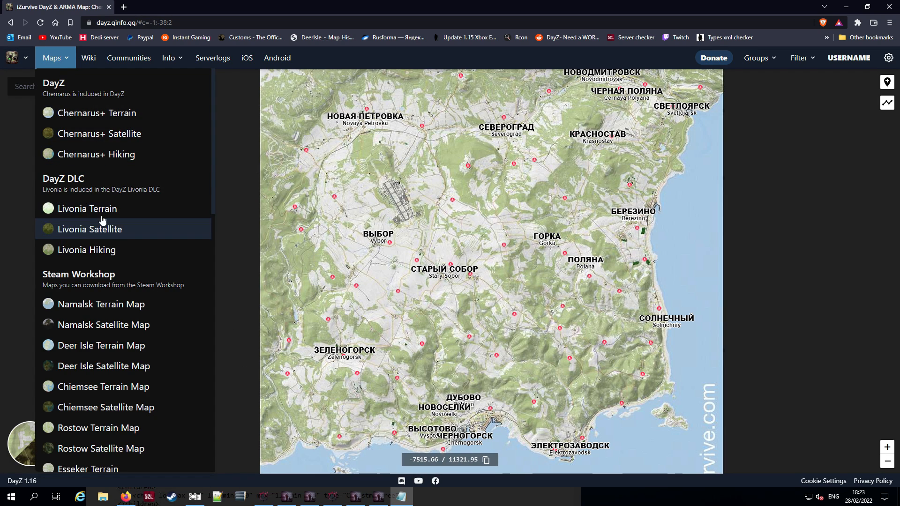
scroll(100, 328, down, 1)
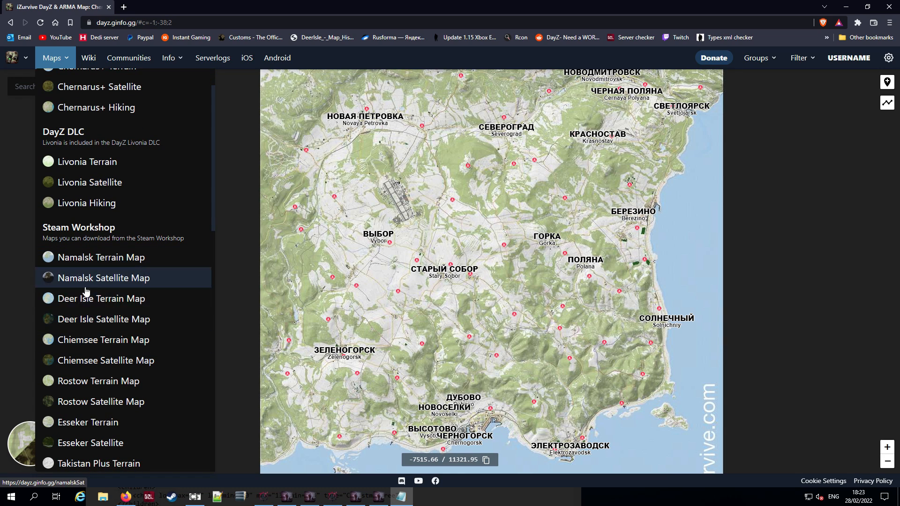
scroll(99, 361, up, 1)
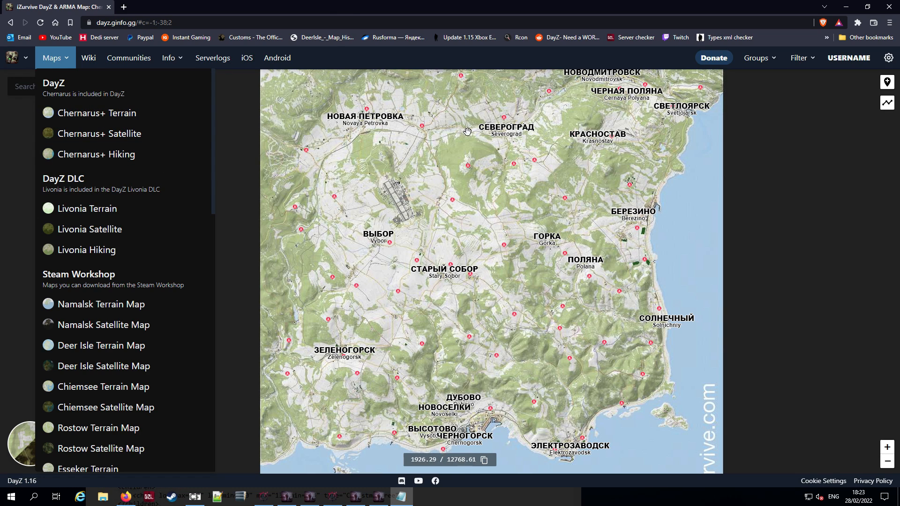
Find the Static Bonfire entry in the Misc group of the map filters and inspect the bonfire markers around Gorka.
click(797, 64)
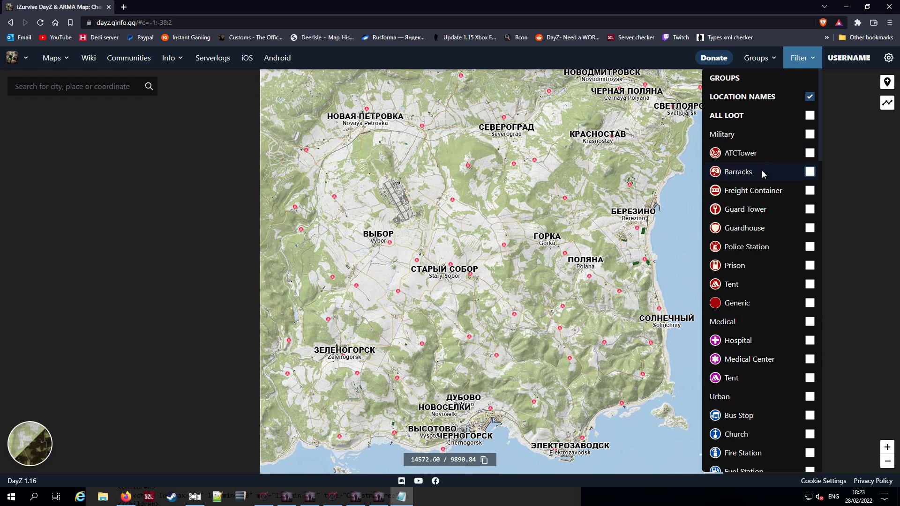
scroll(762, 173, down, 15)
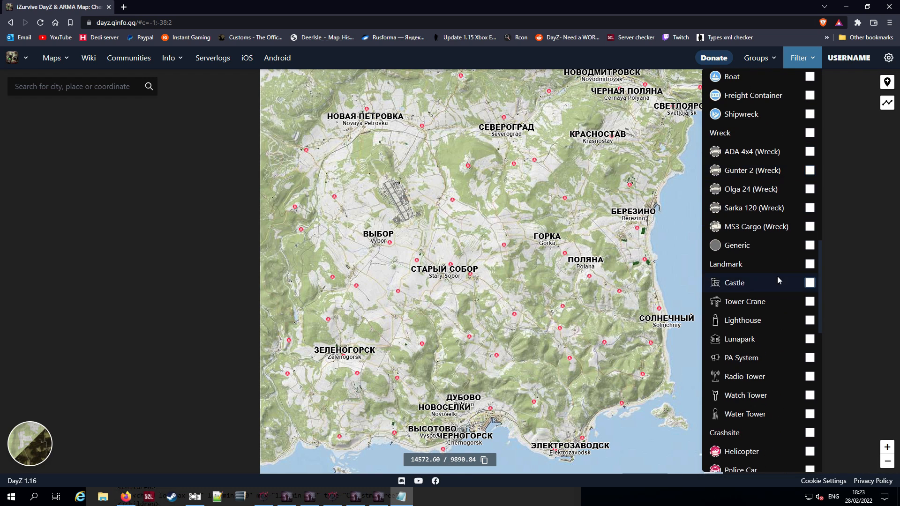
scroll(776, 281, down, 8)
click(780, 267)
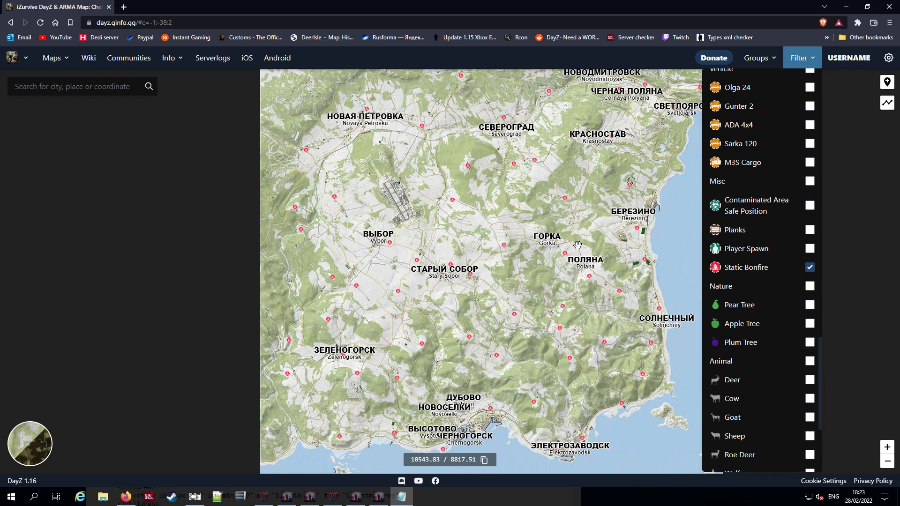
scroll(430, 224, up, 3)
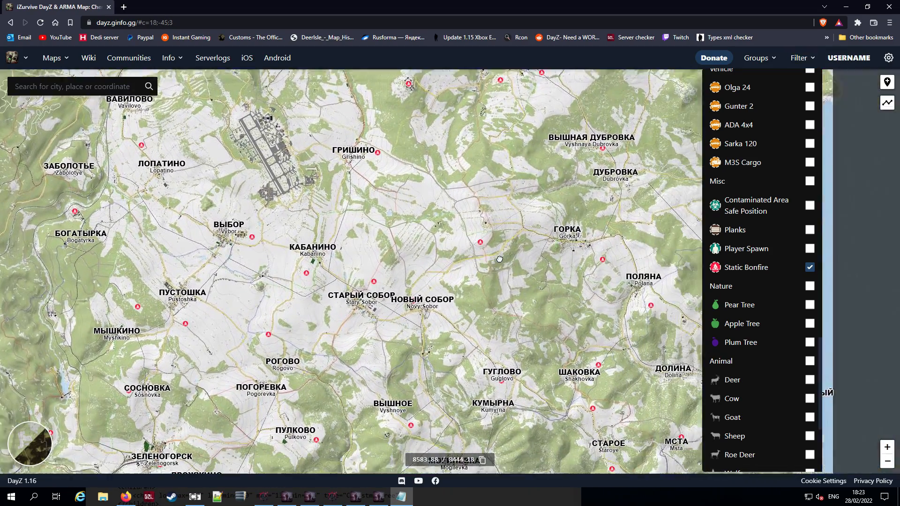
scroll(544, 233, up, 1)
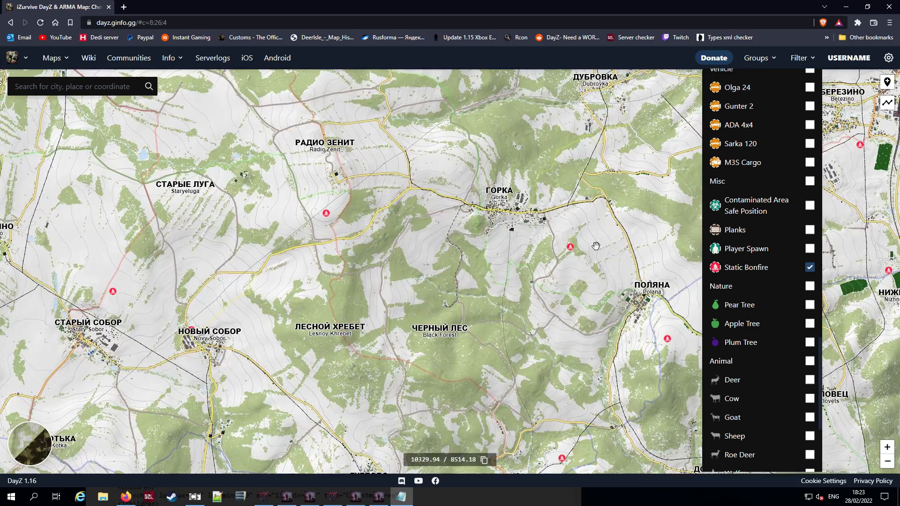
scroll(596, 247, down, 2)
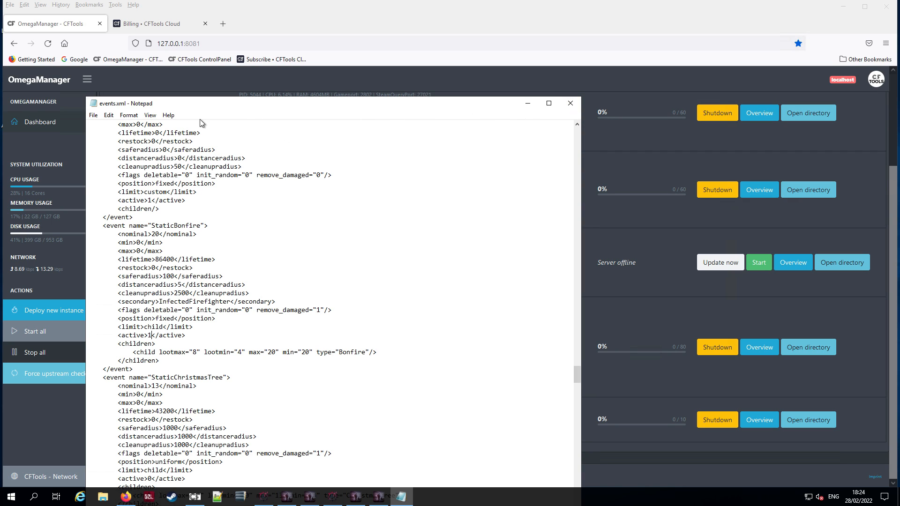
Open cfgeventspawns.xml from the test server's dayzOffline.chernarusplus mission folder for editing in Notepad.
drag(238, 104, 422, 65)
click(99, 500)
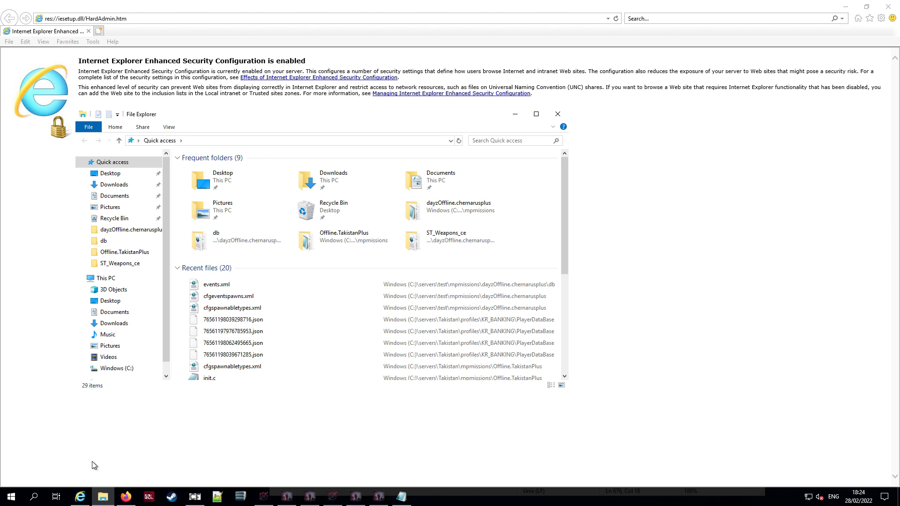
double_click(220, 241)
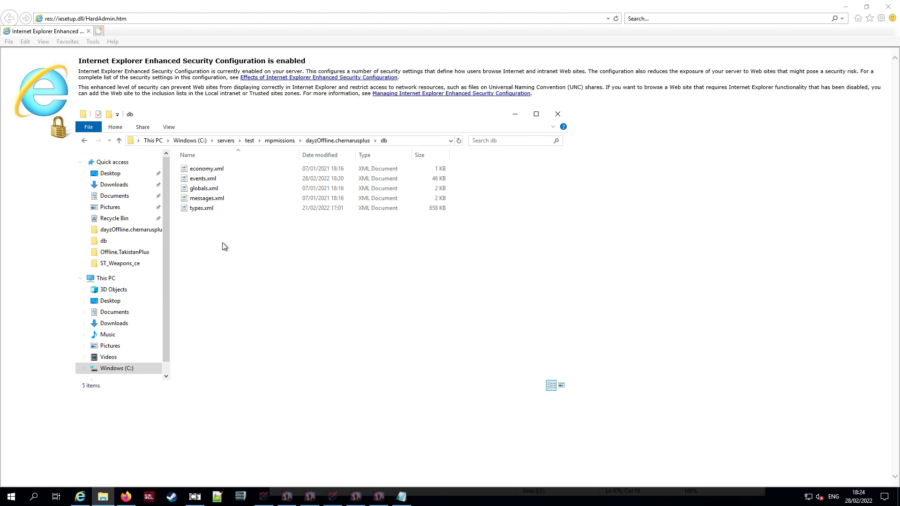
click(344, 141)
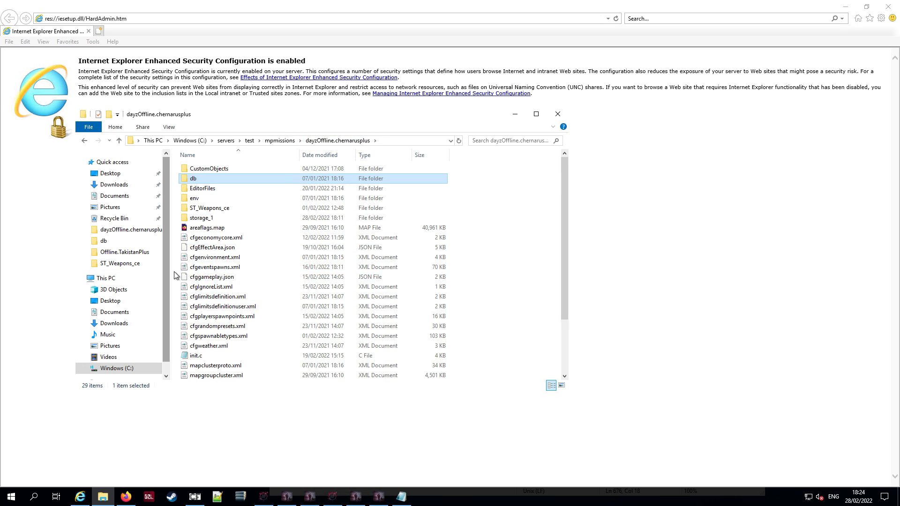
right_click(231, 267)
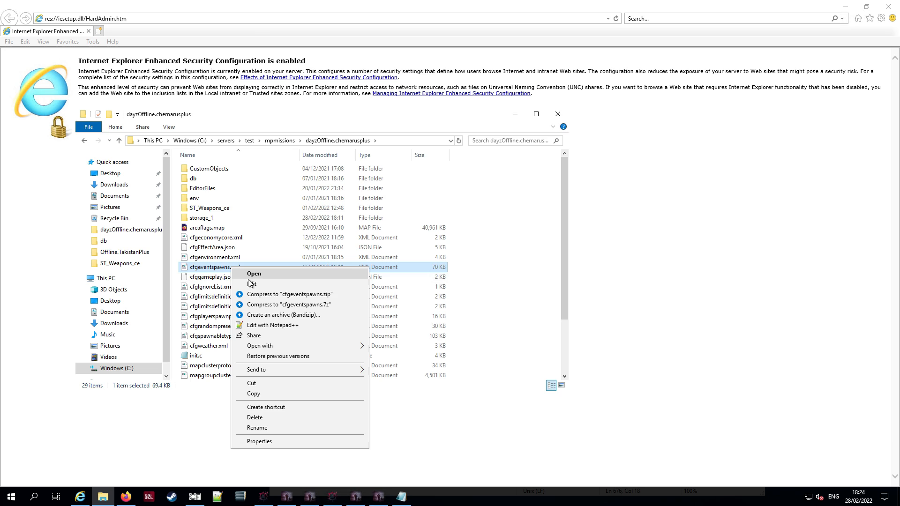
click(249, 283)
Search cfgeventspawns.xml for "BON" to locate the StaticBonfire event, and dismiss the search dialog.
click(572, 174)
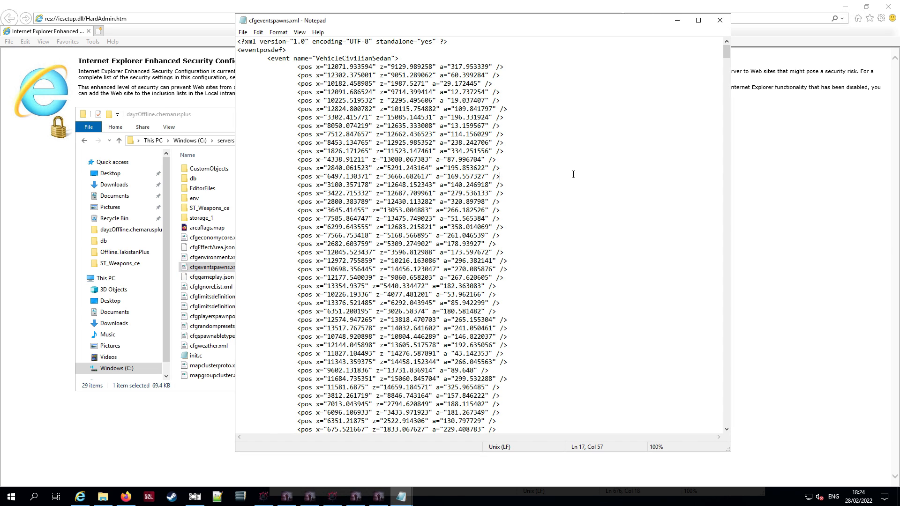
key(ctrl+f)
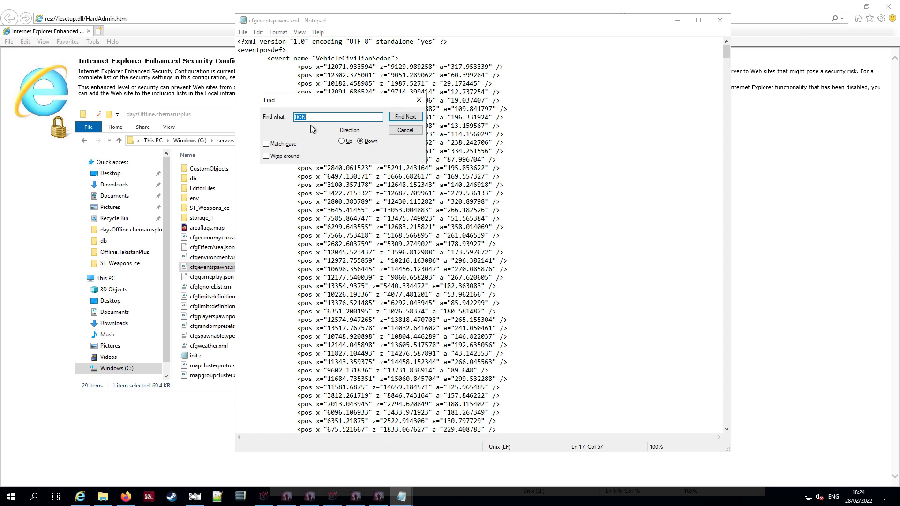
click(412, 117)
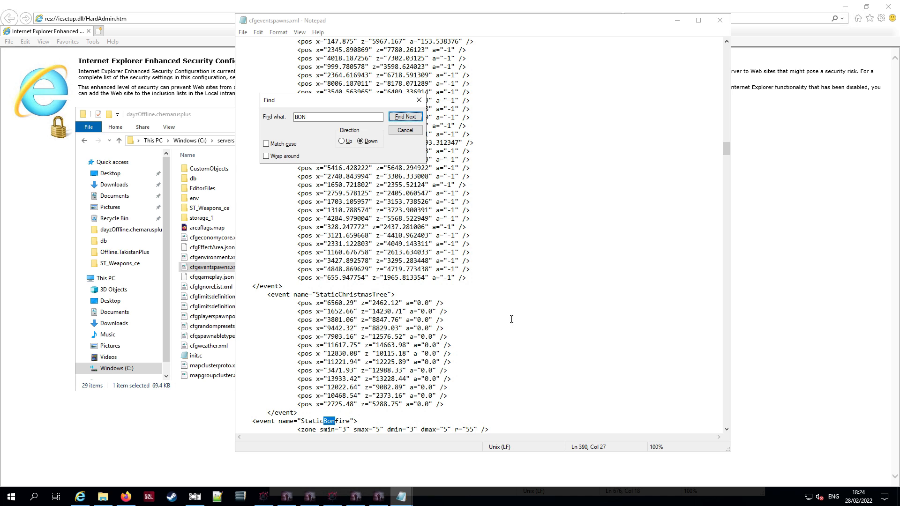
scroll(328, 321, down, 5)
click(291, 284)
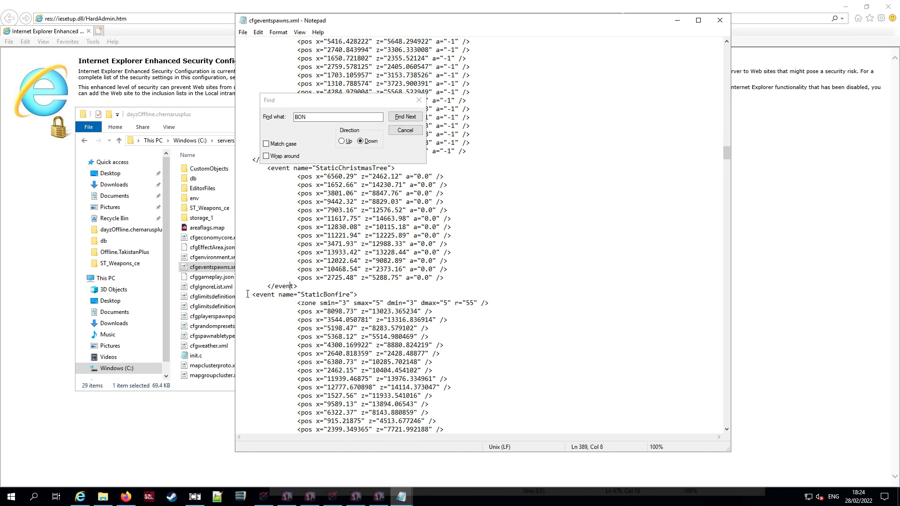
scroll(302, 296, down, 7)
click(418, 100)
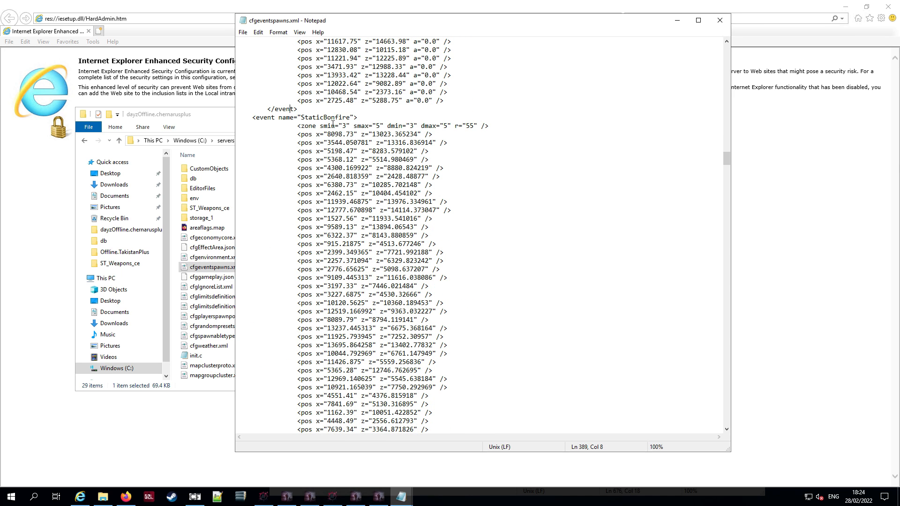
Select the StaticBonfire block from its event line down through its position list, review its full extent and clear the selection.
drag(247, 115, 445, 319)
scroll(454, 315, up, 14)
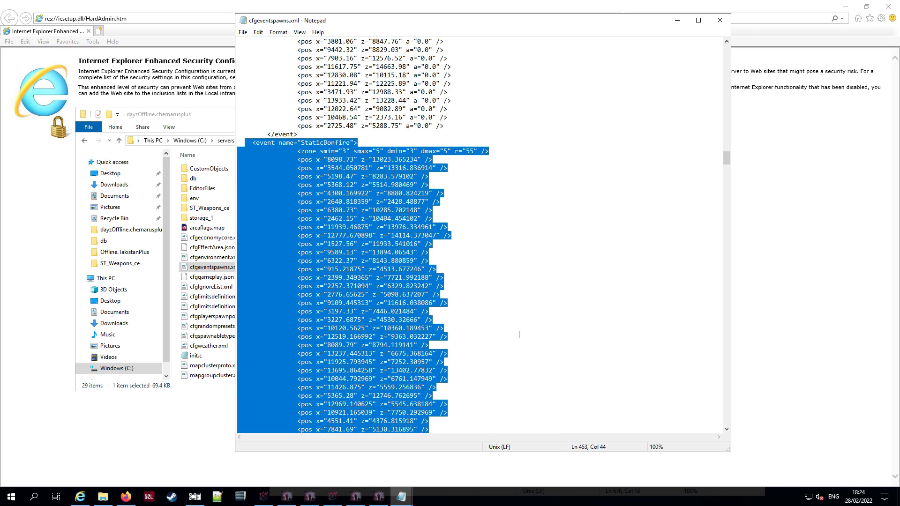
scroll(516, 350, down, 17)
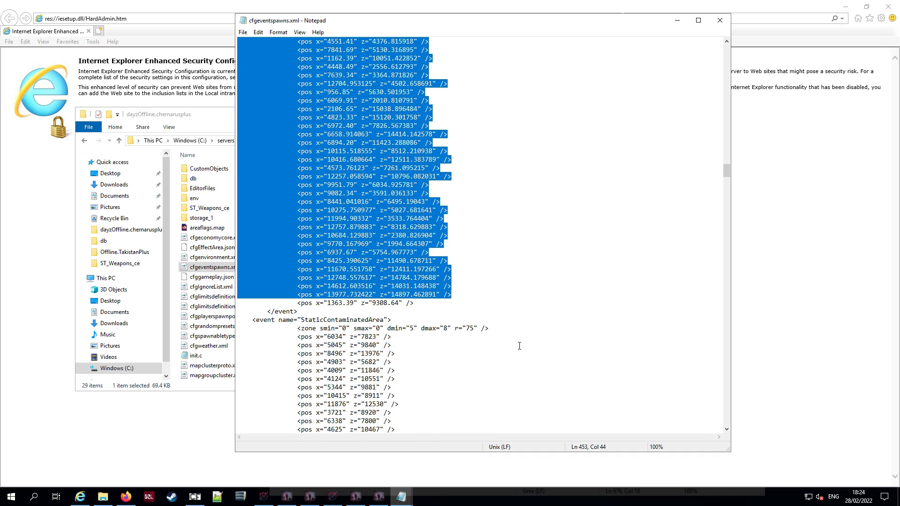
scroll(486, 321, up, 7)
scroll(485, 320, up, 12)
click(605, 284)
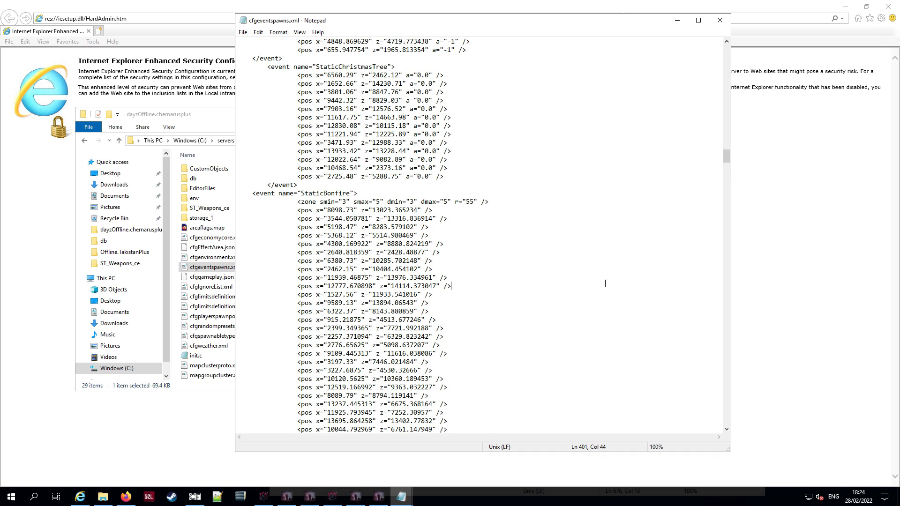
Highlight the zone line and the following pos entries of the StaticBonfire event, and close cfgeventspawns.xml without editing it.
scroll(399, 247, down, 5)
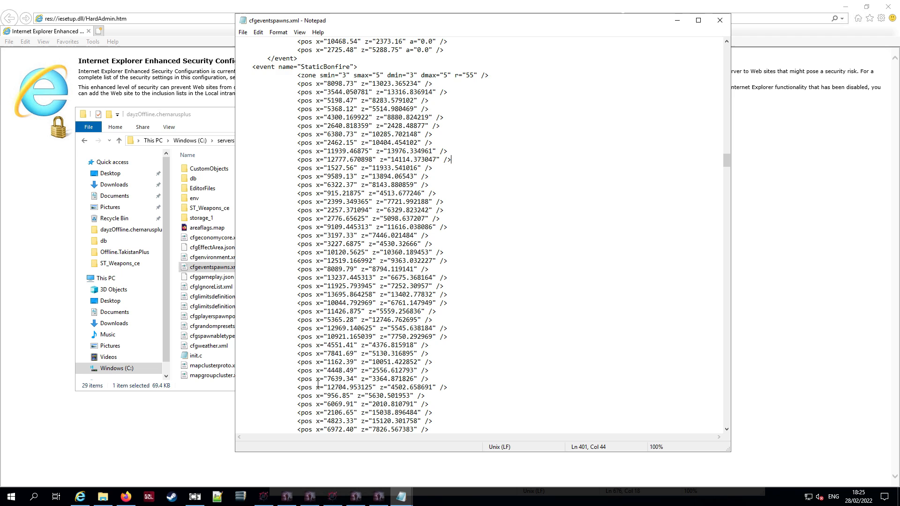
scroll(400, 315, up, 3)
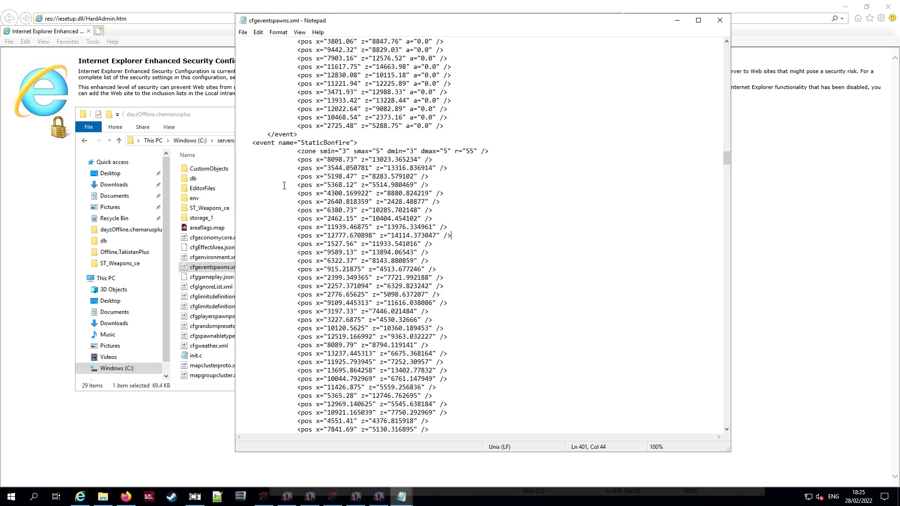
scroll(284, 186, down, 2)
scroll(314, 129, down, 2)
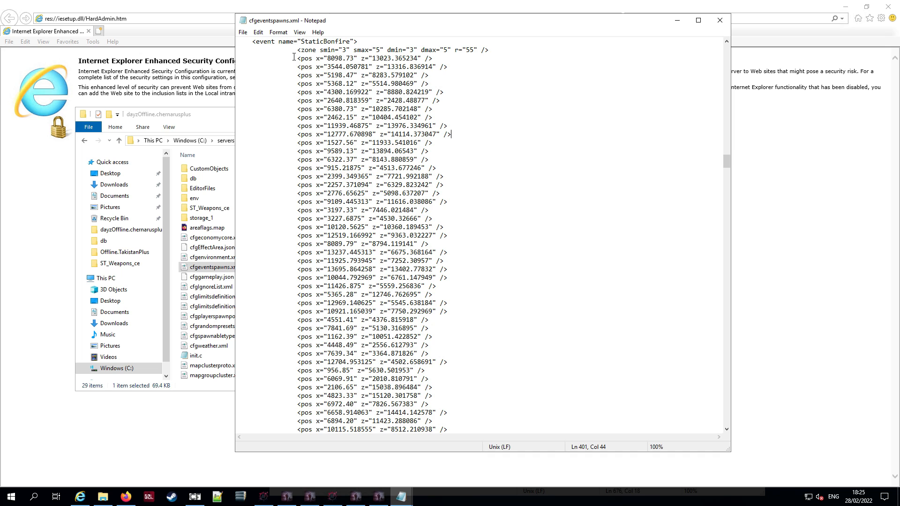
drag(294, 54, 424, 371)
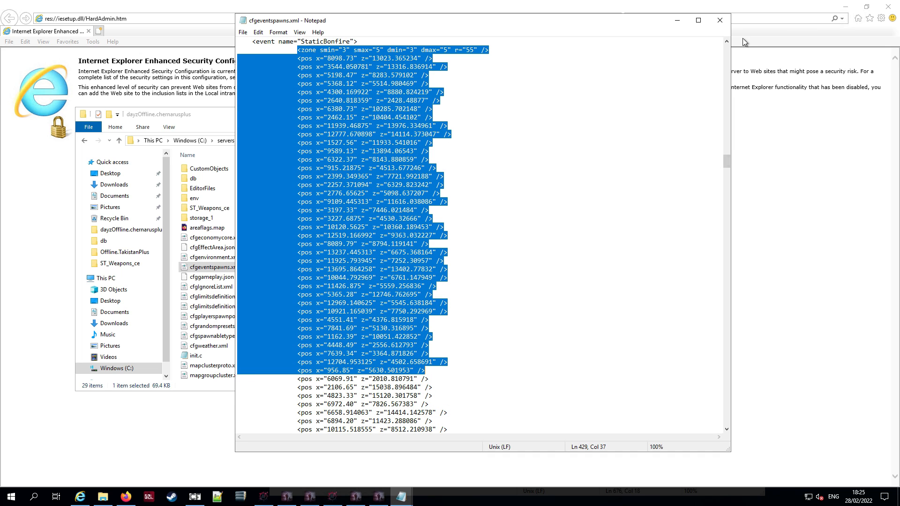
click(718, 19)
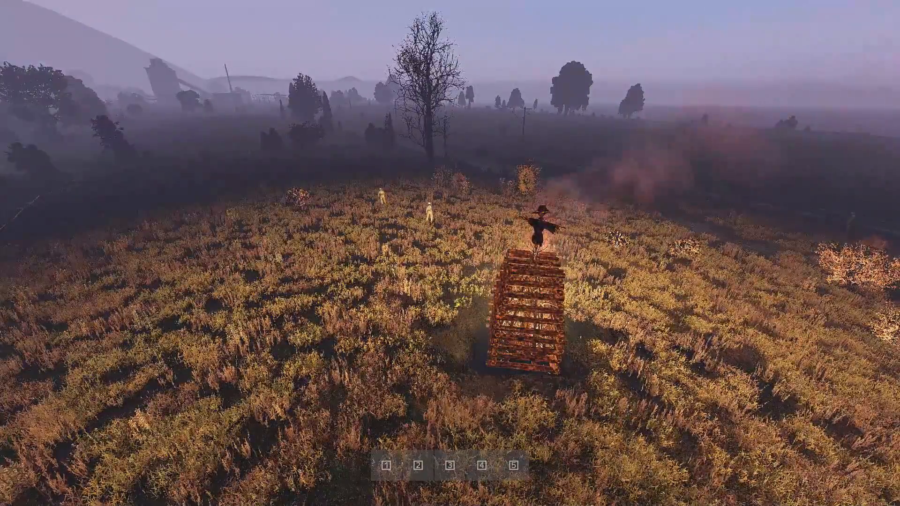
key(s)
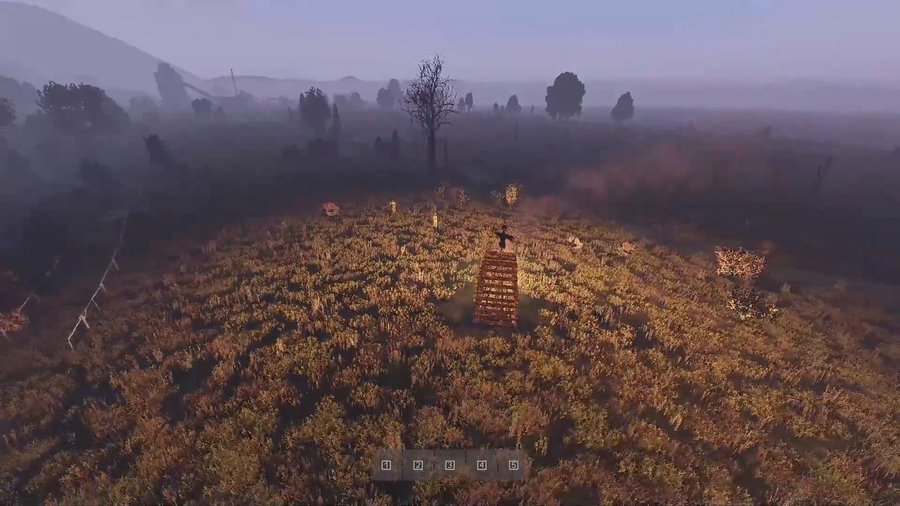